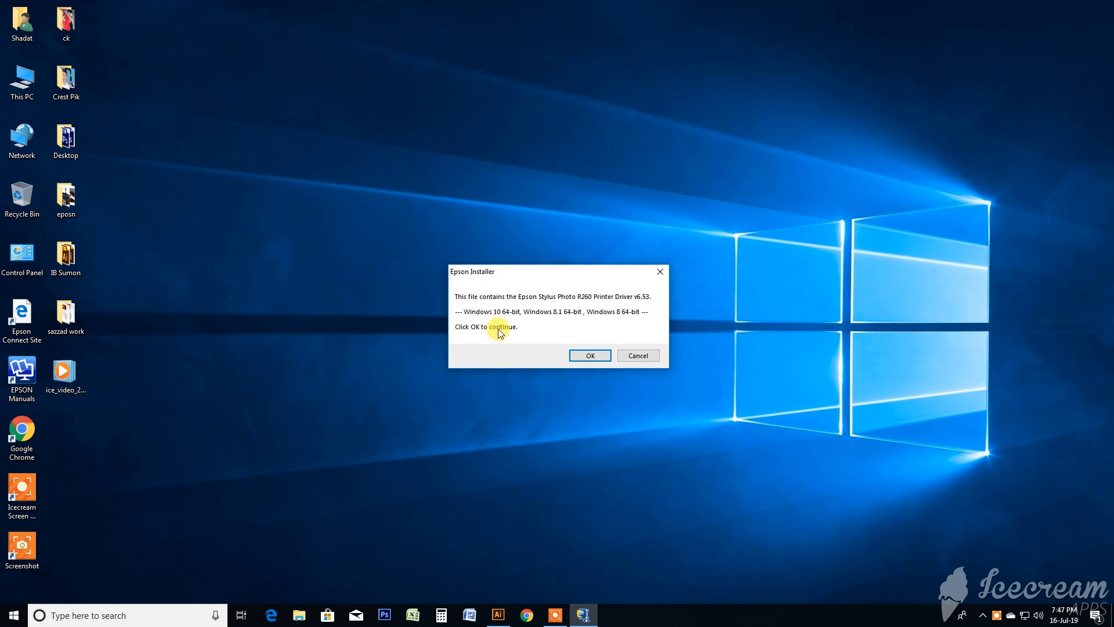
- Install the Epson Stylus Photo R260 driver as the default printer and bring up the available ports for manual configuration
left_click(589, 355)
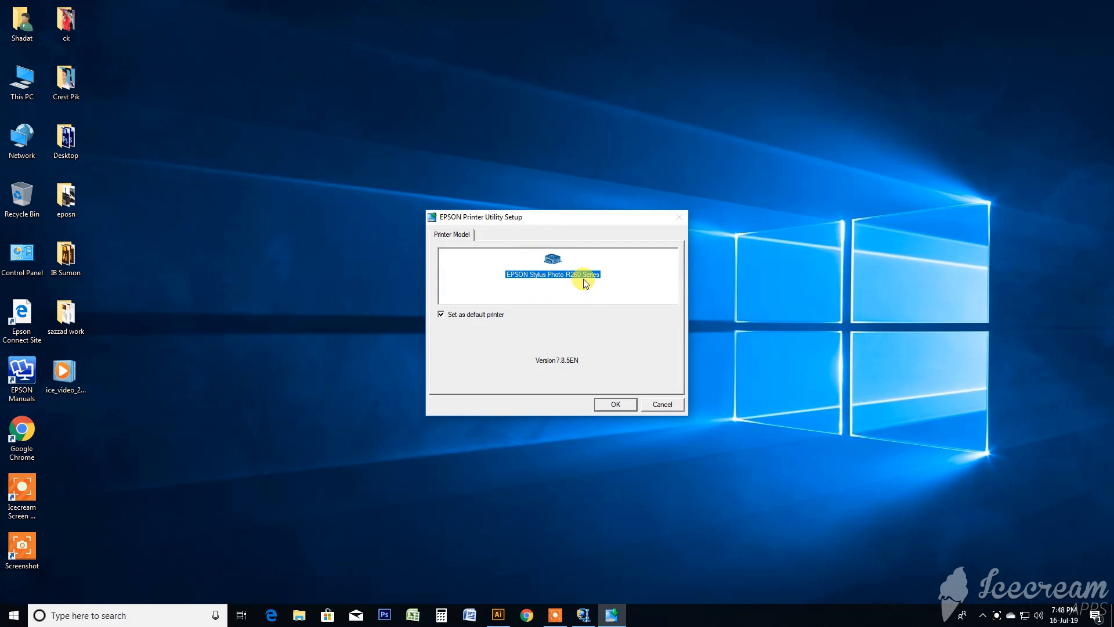
left_click(614, 403)
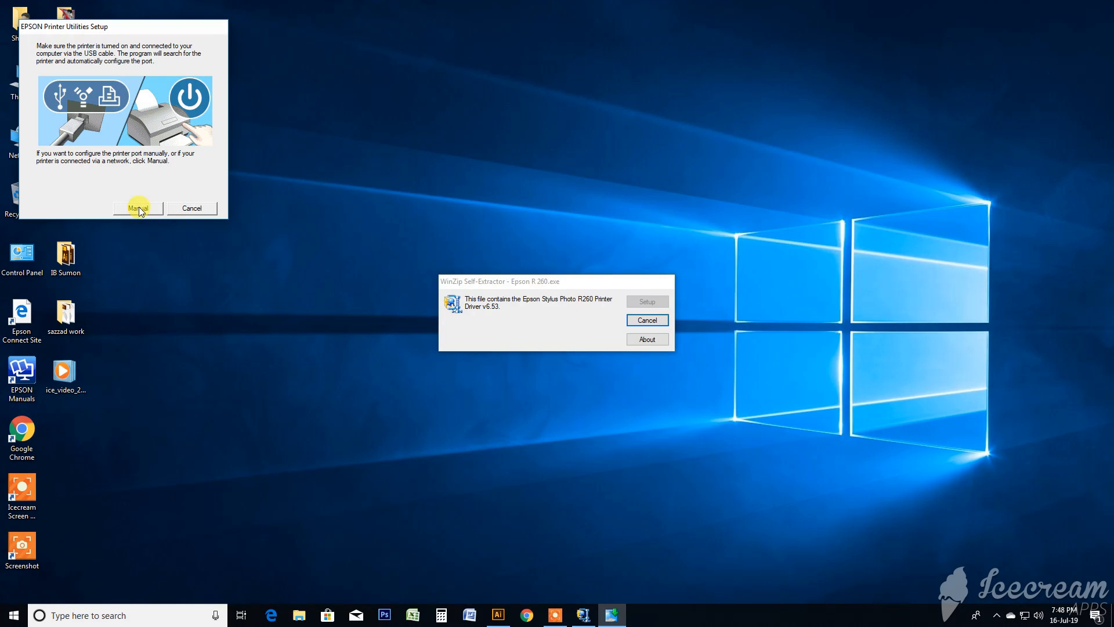
left_click_drag(163, 25, 535, 28)
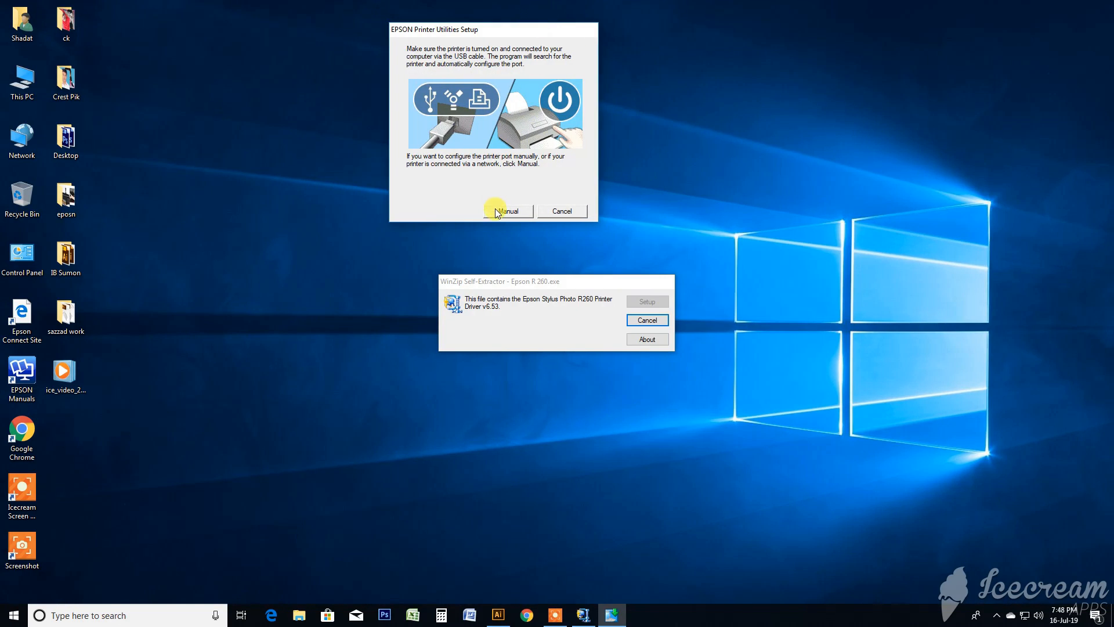
left_click(513, 212)
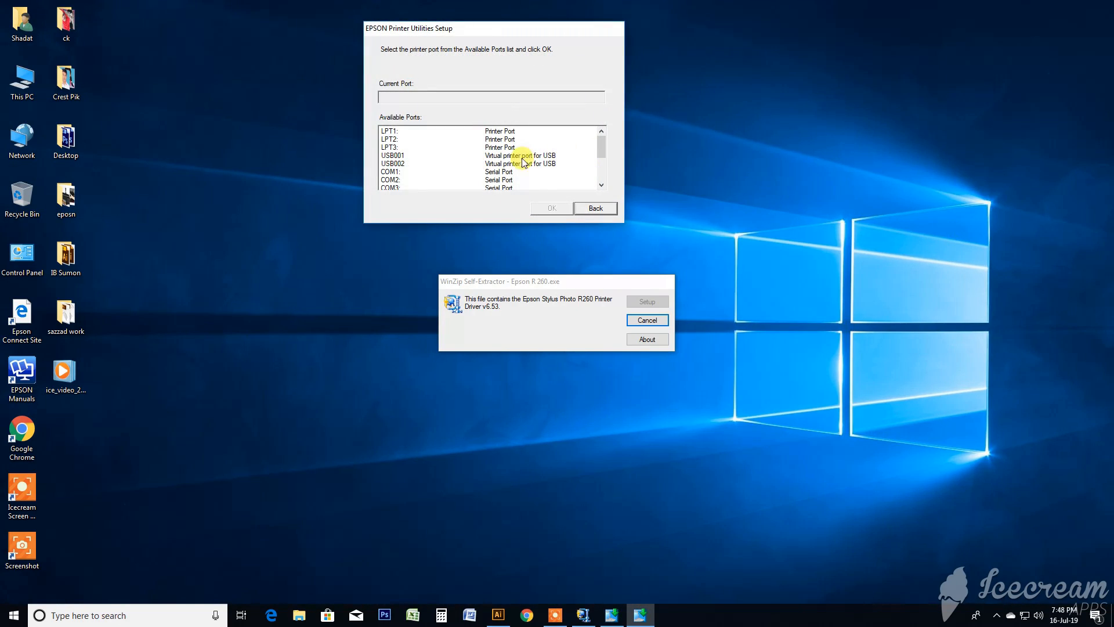
mouse_move(601, 143)
left_mouse_down()
mouse_move(603, 178)
mouse_move(602, 139)
left_mouse_up()
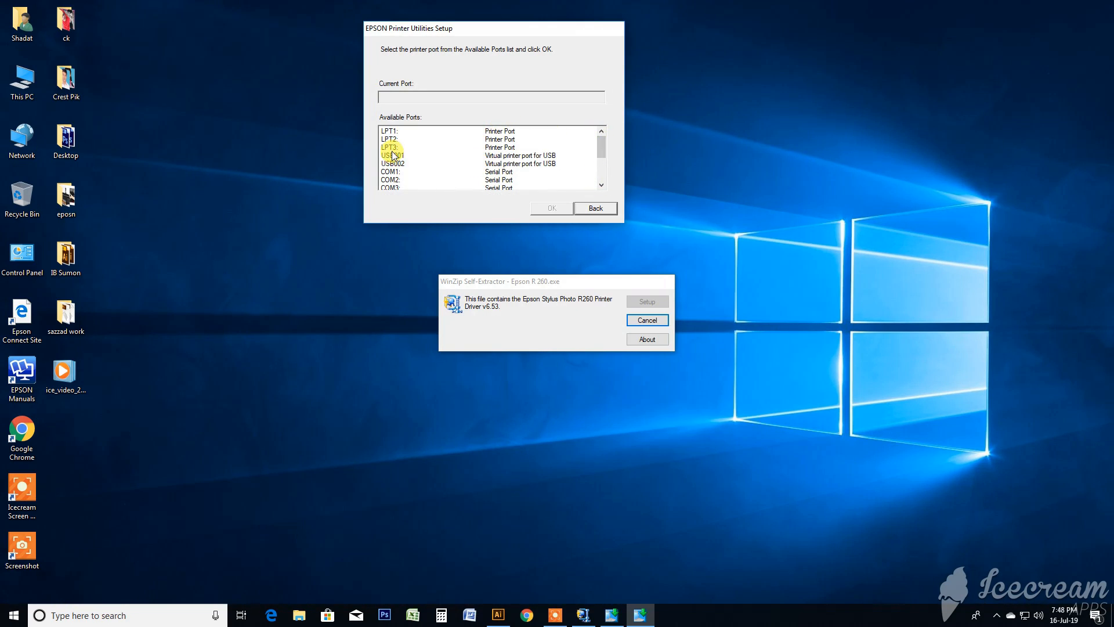
scroll(514, 142, "down", 3)
scroll(504, 183, "up", 3)
scroll(435, 169, "down", 2)
- Check in the Windows printer settings which port the EPSON L805 Series is assigned to, without changing its properties
left_click(14, 616)
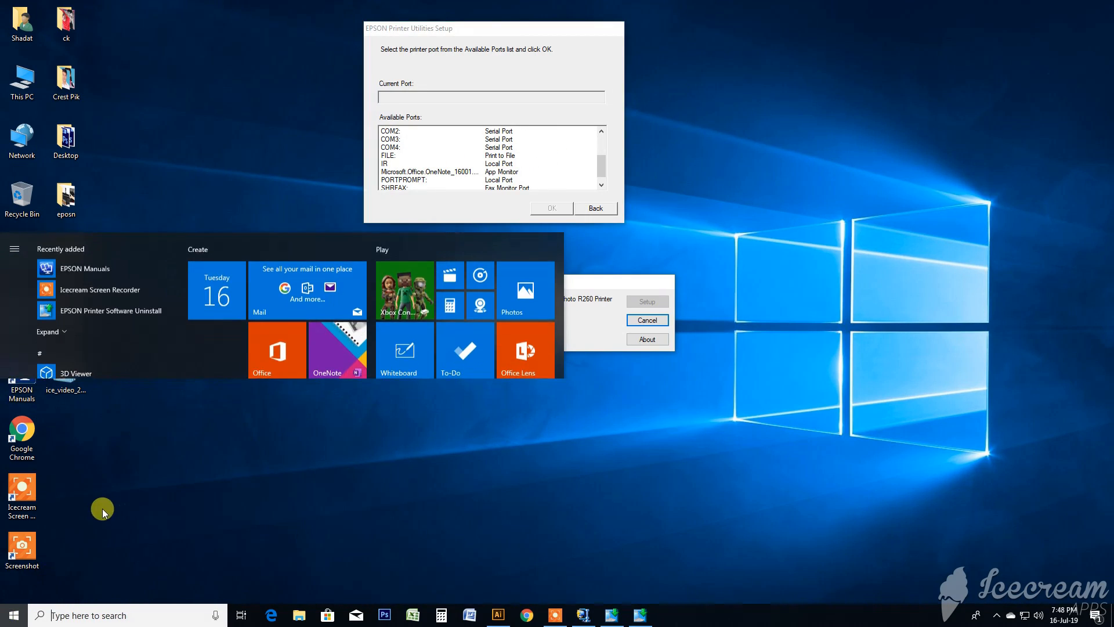
left_click(16, 563)
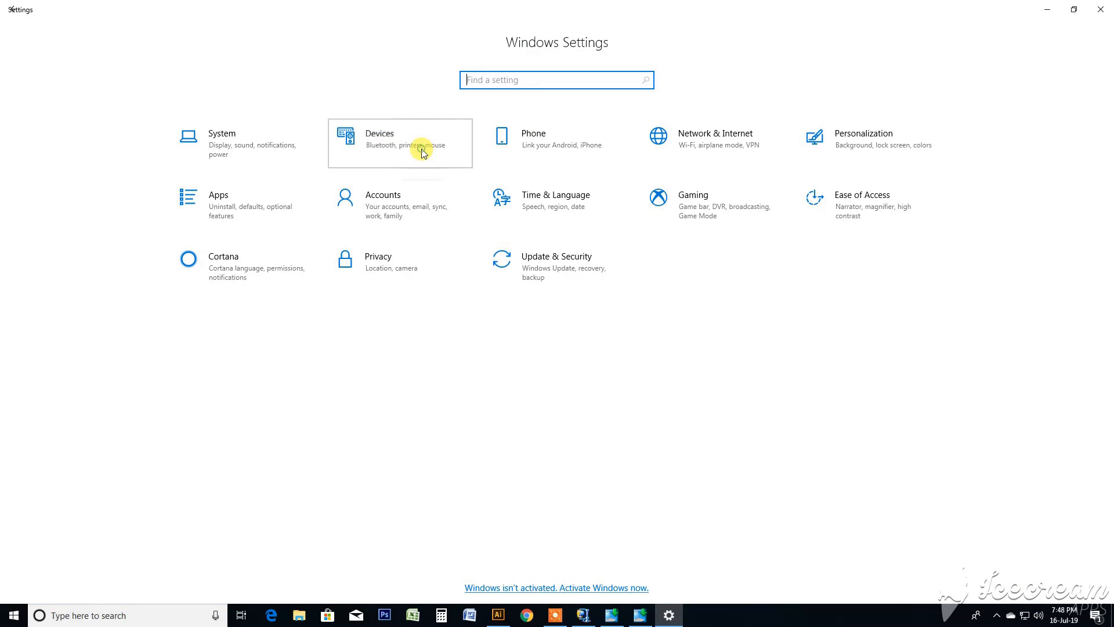
left_click(422, 152)
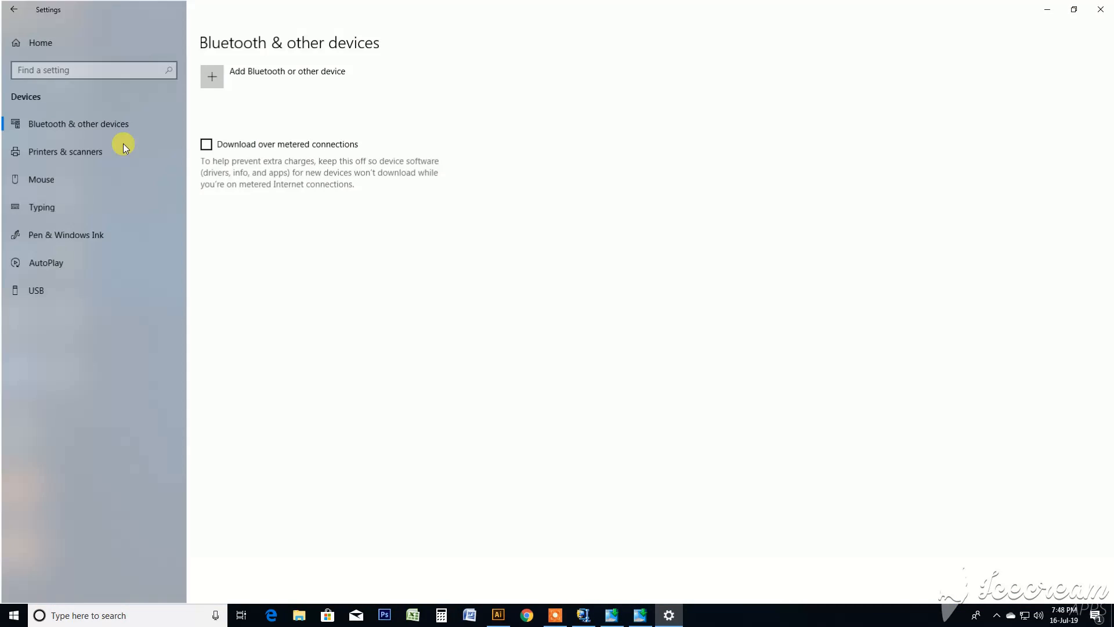
left_click(75, 153)
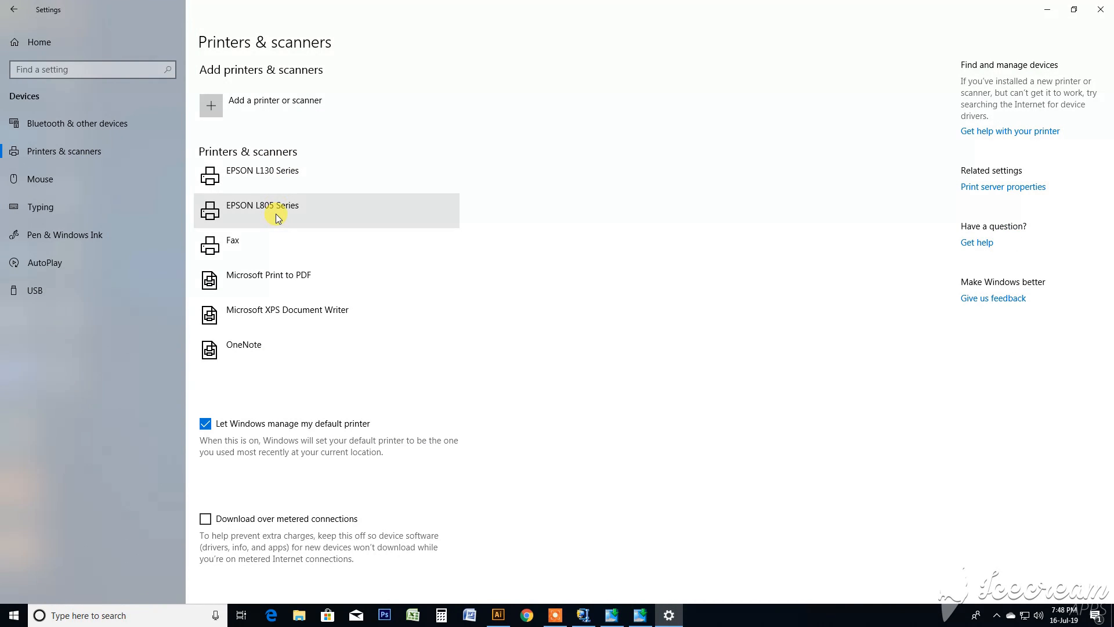
left_click(277, 213)
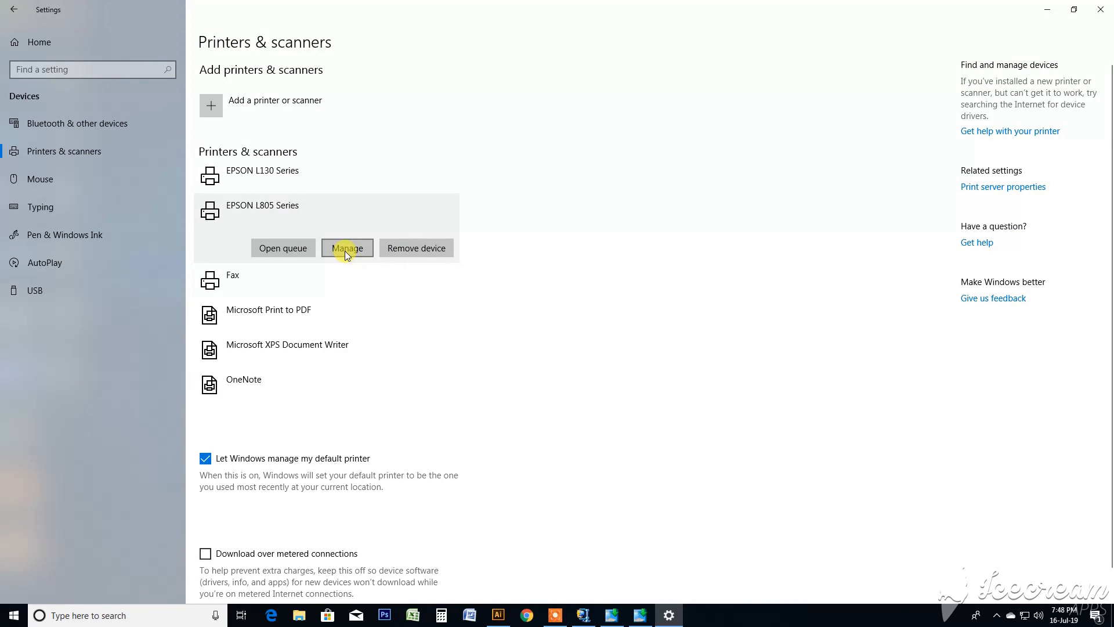
left_click(347, 248)
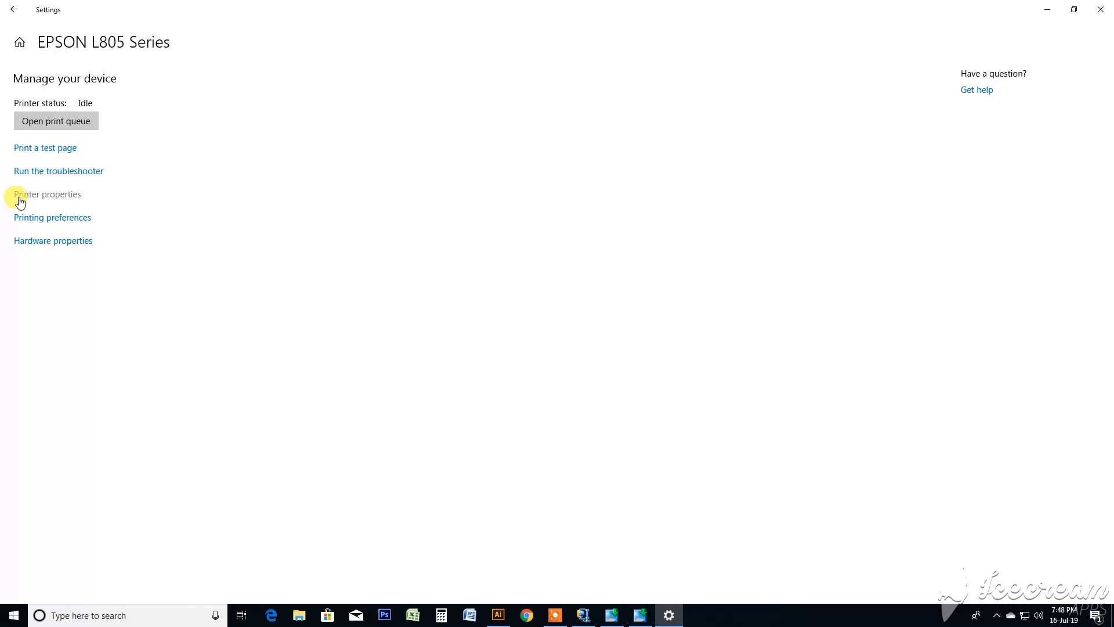
left_click(63, 201)
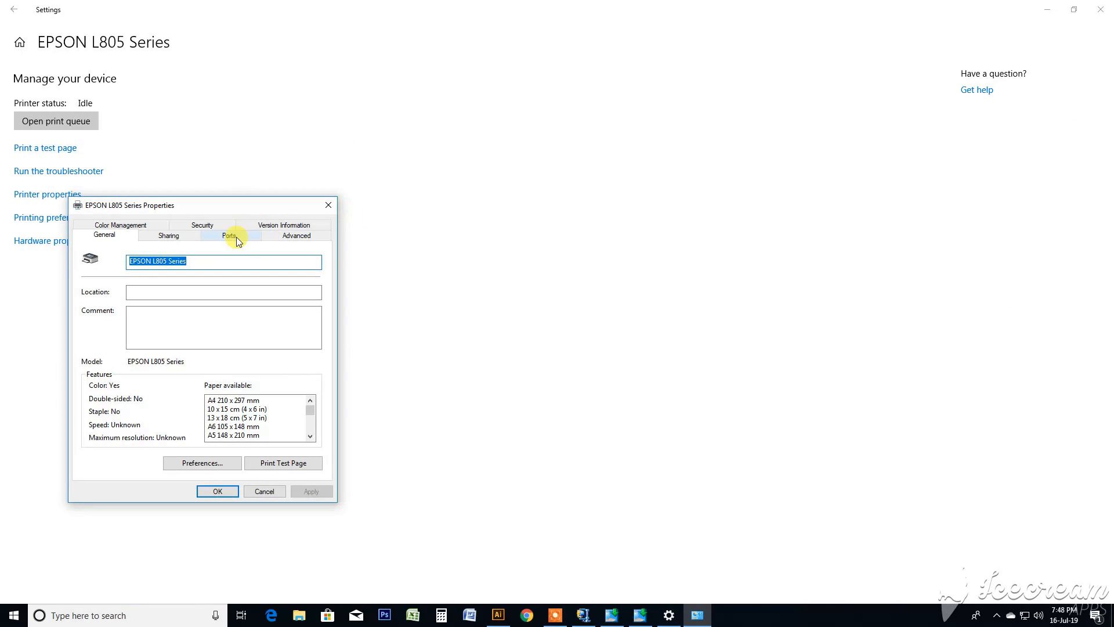
left_click(227, 237)
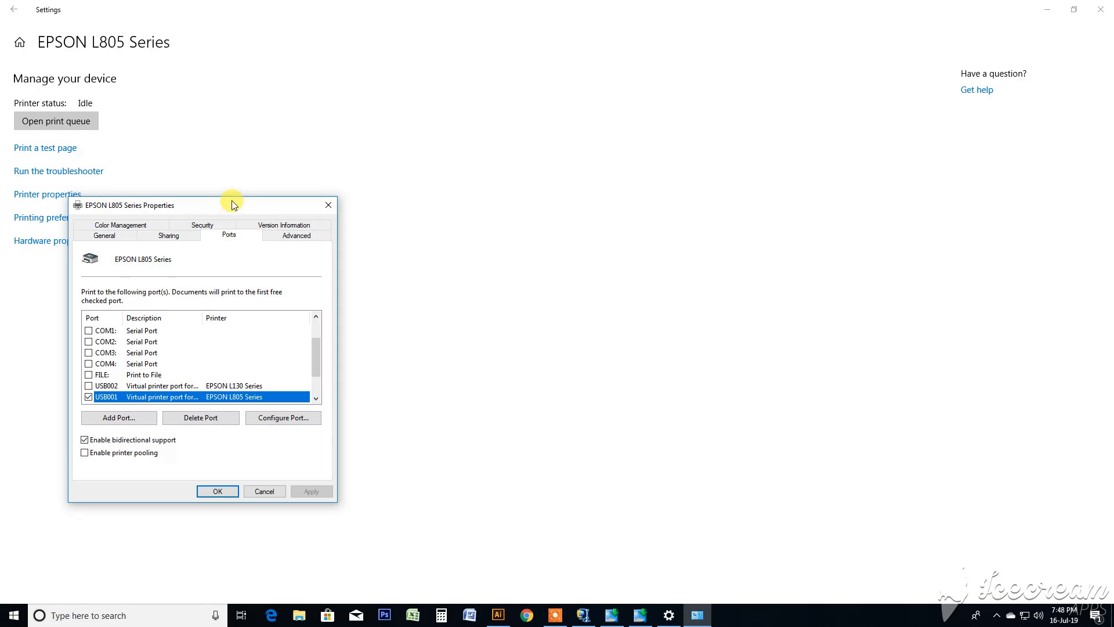
left_click_drag(225, 207, 360, 144)
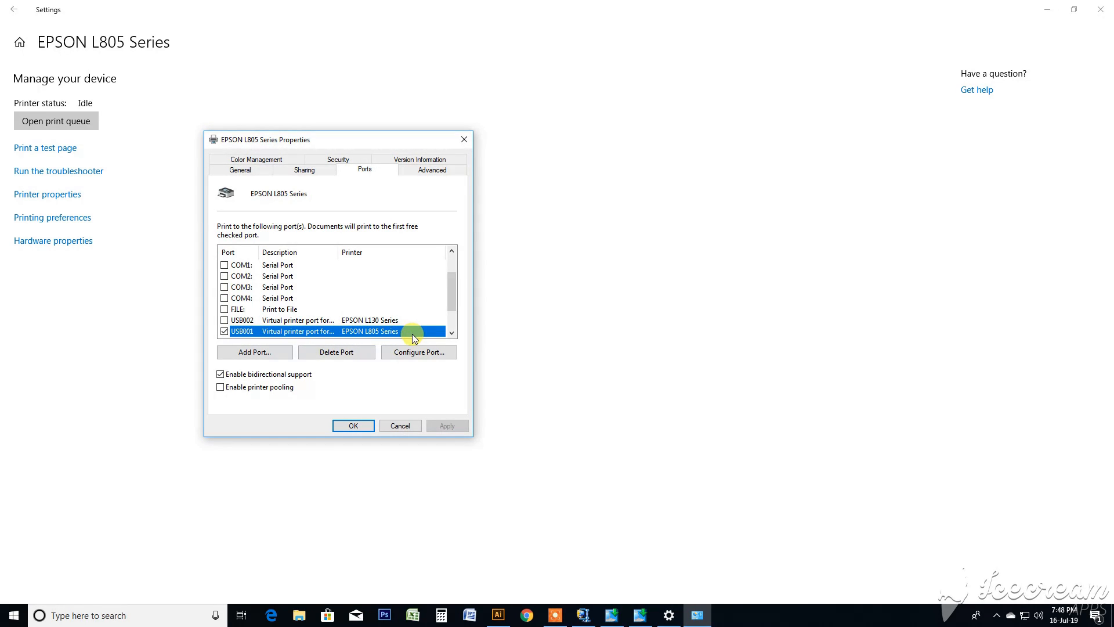
left_click(398, 426)
left_click(1101, 9)
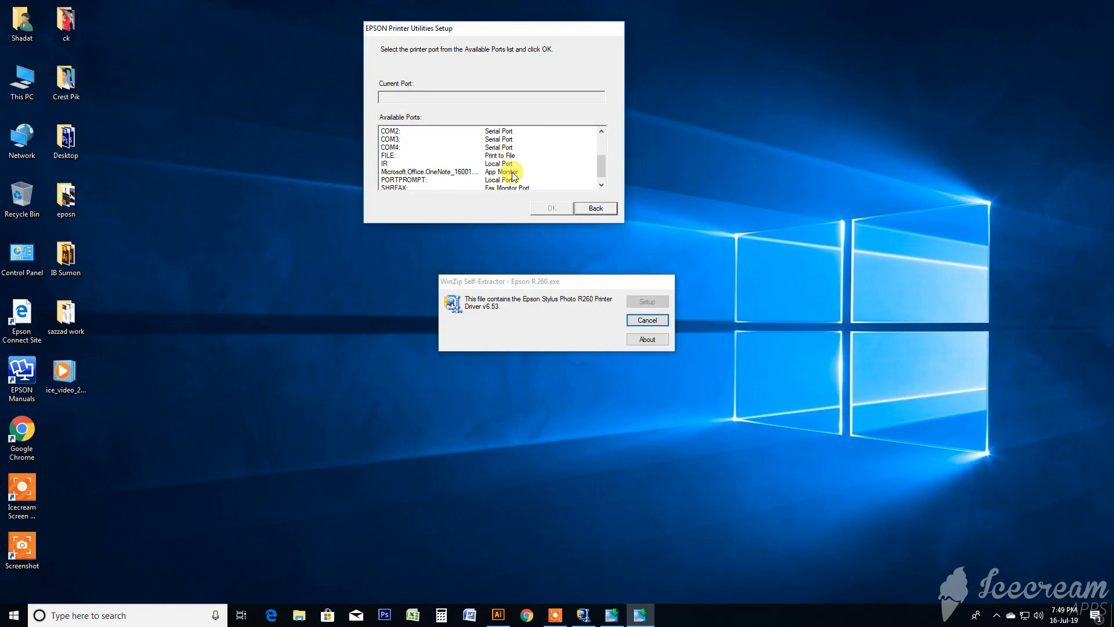
- Assign the new printer to the USB001 virtual printer port and finish the driver setup
left_click(510, 169)
scroll(505, 174, "up", 5)
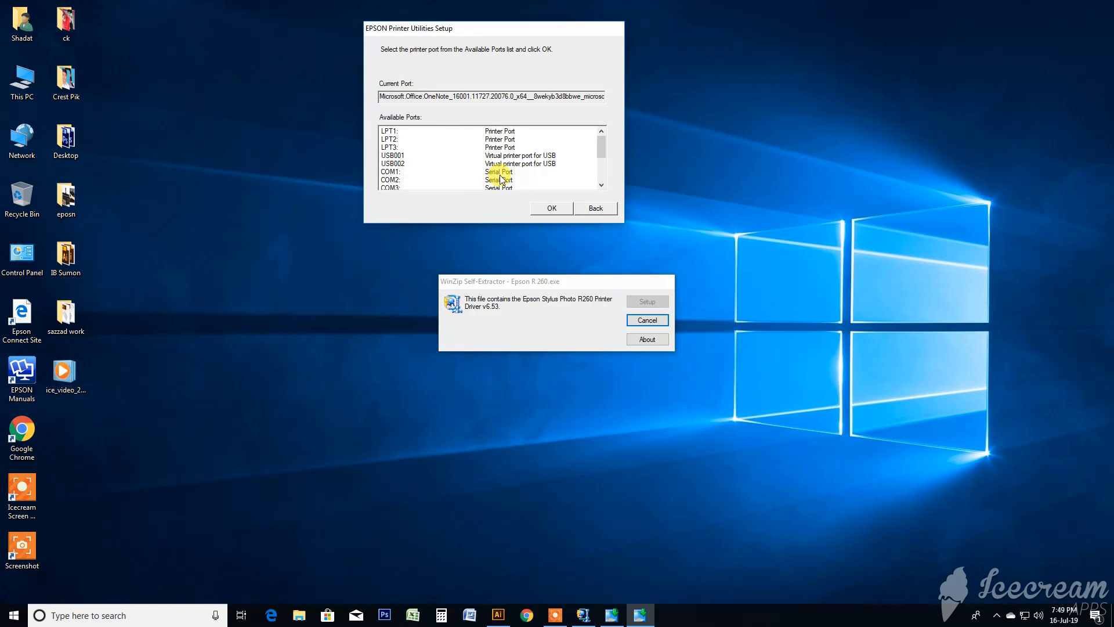
left_click(401, 156)
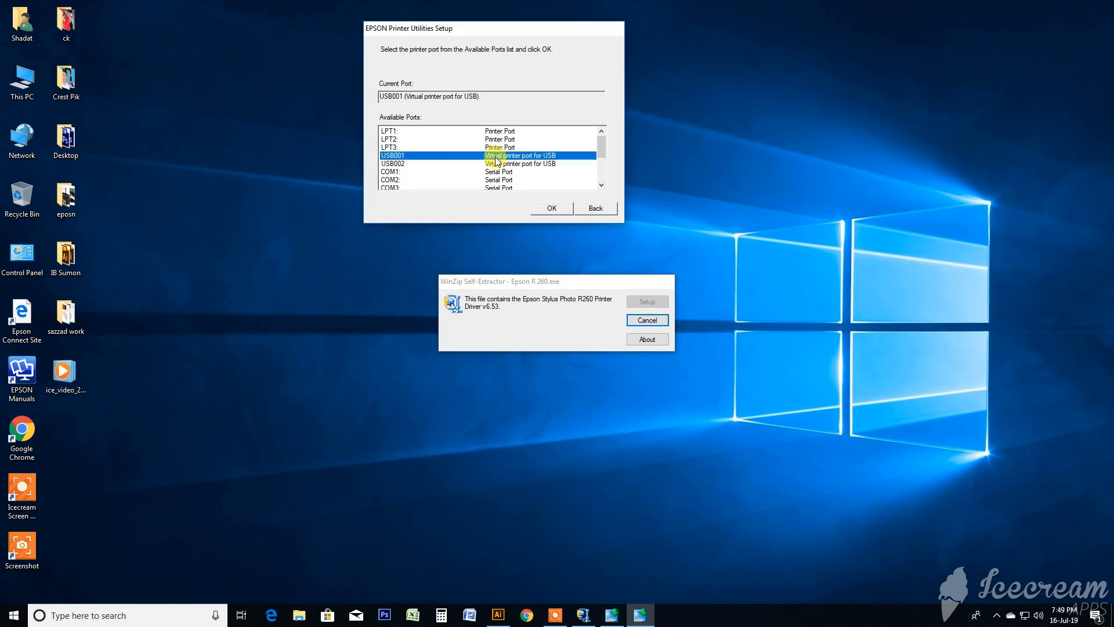
left_click(556, 208)
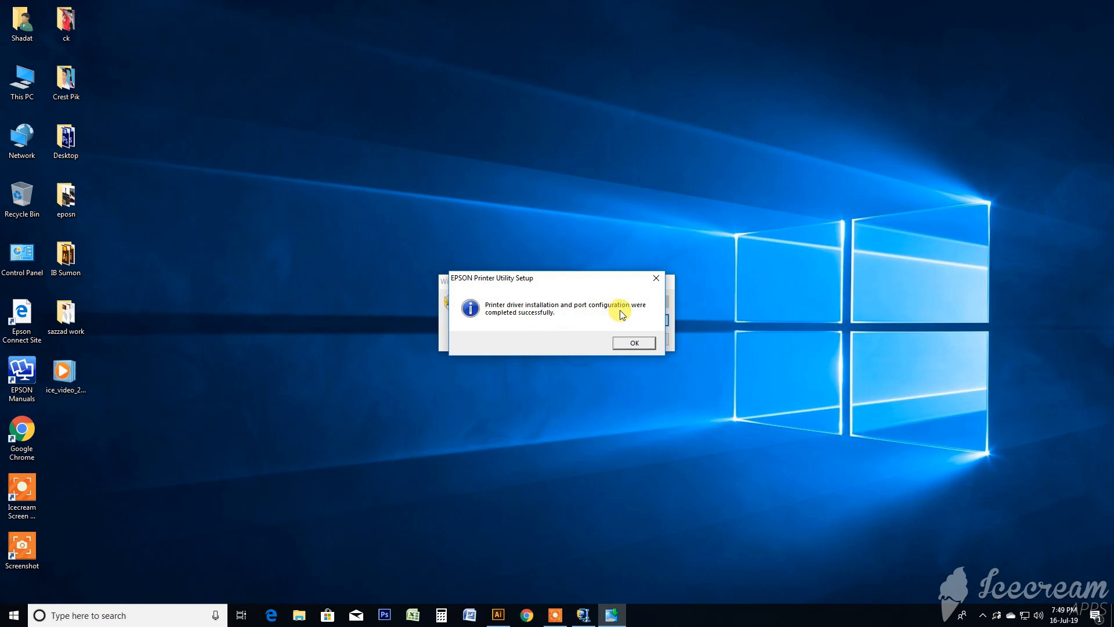
left_click(635, 343)
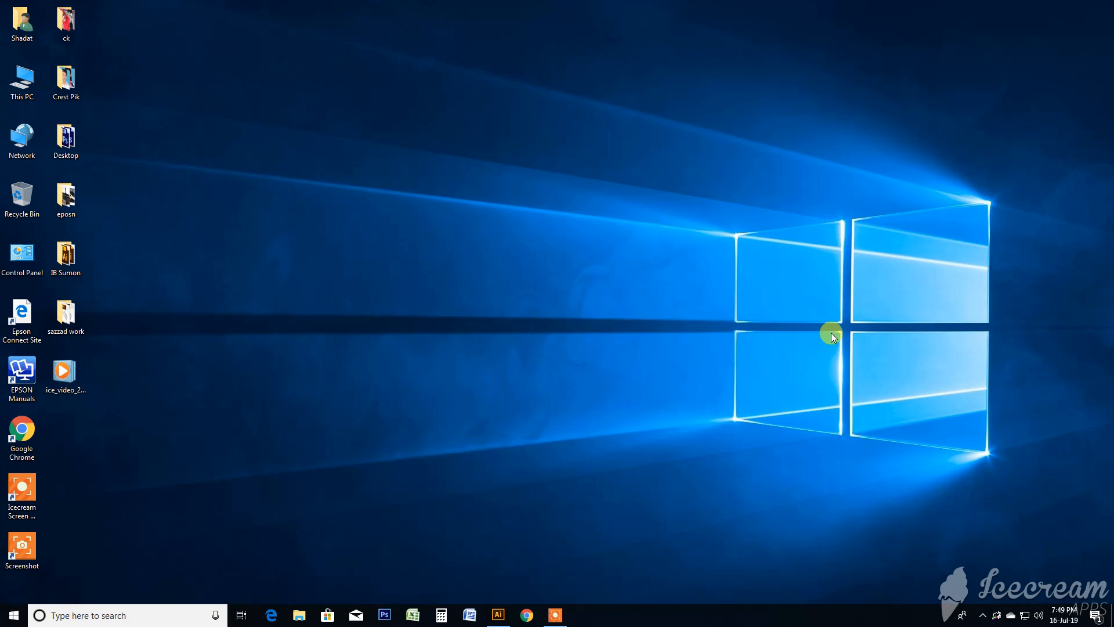
right_click(448, 193)
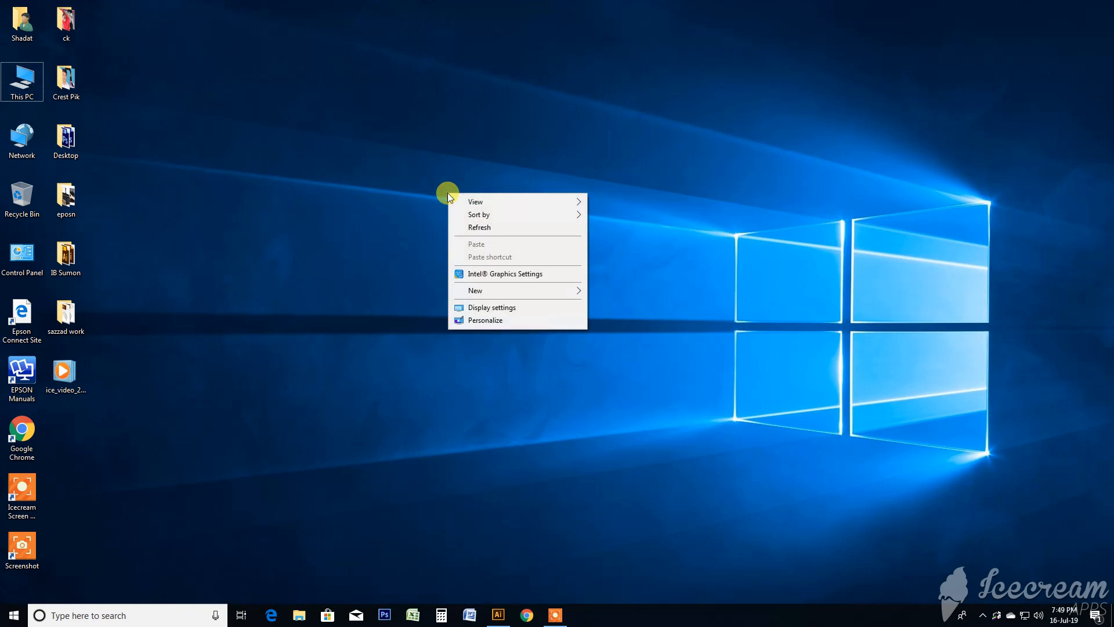
left_click(486, 229)
right_click(364, 179)
left_click(407, 221)
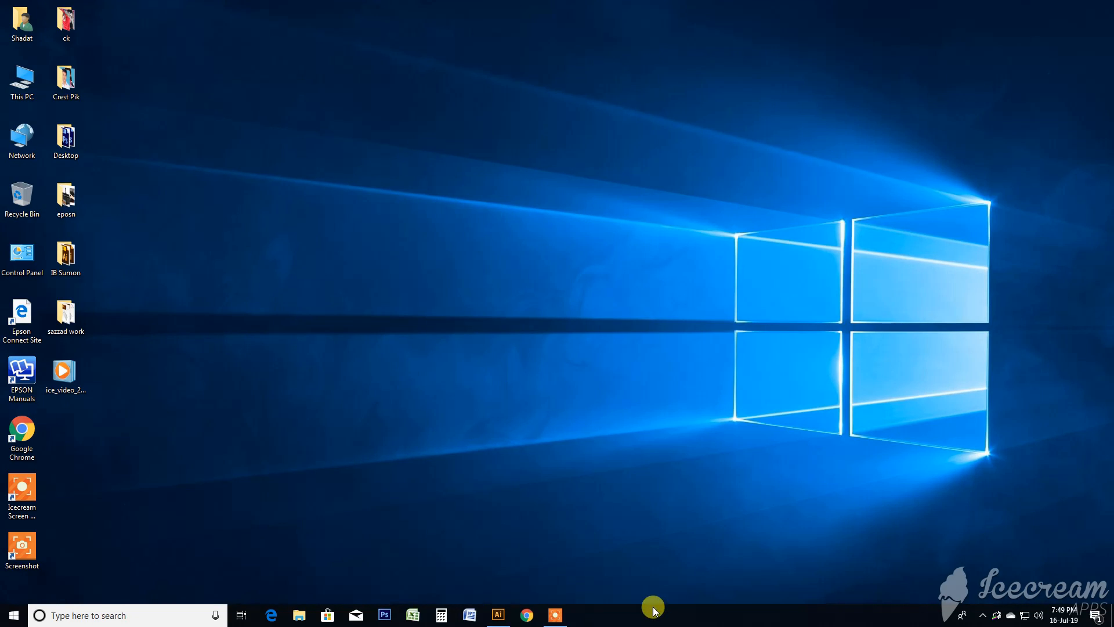
- Switch to Illustrator and open the ID Card print setup file from the overprint folder on the Customer (E:) drive
left_click(497, 614)
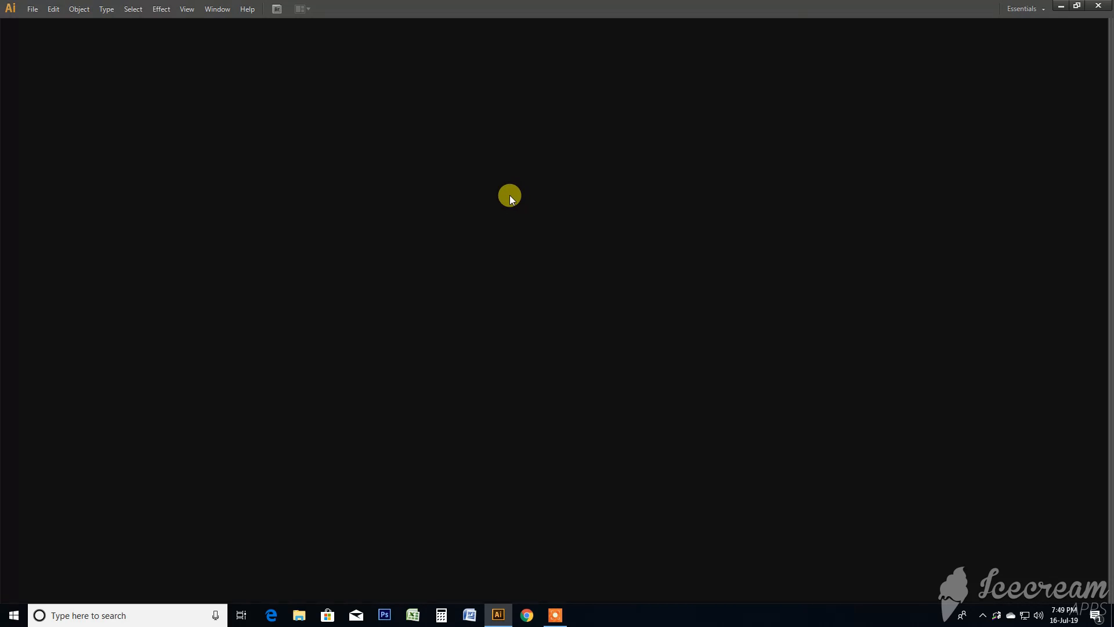
left_click(32, 9)
left_click(54, 47)
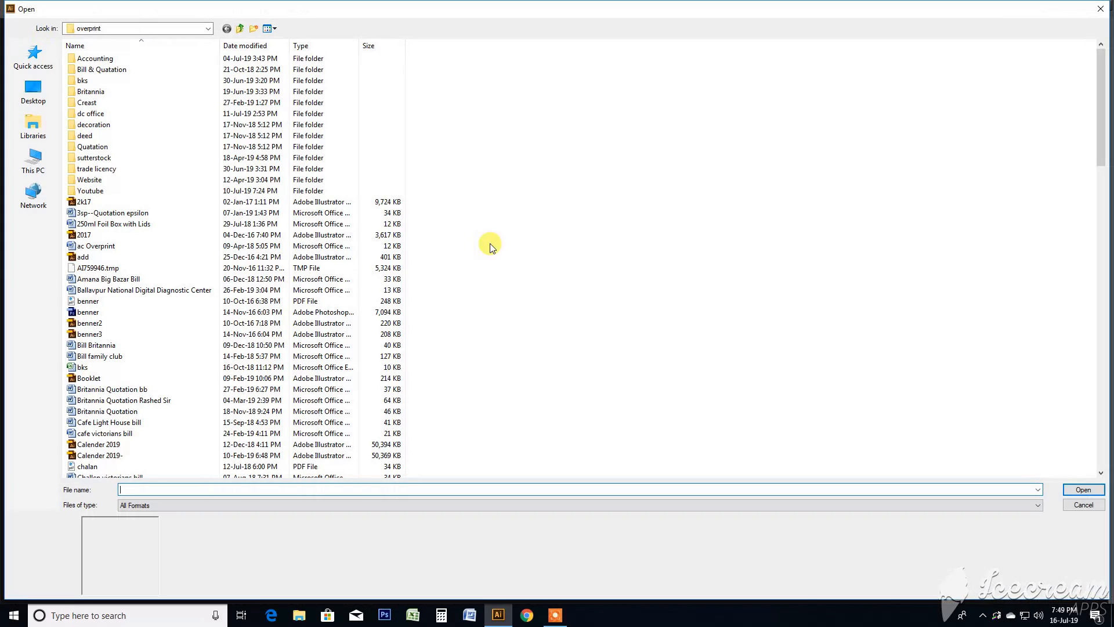
left_click(17, 165)
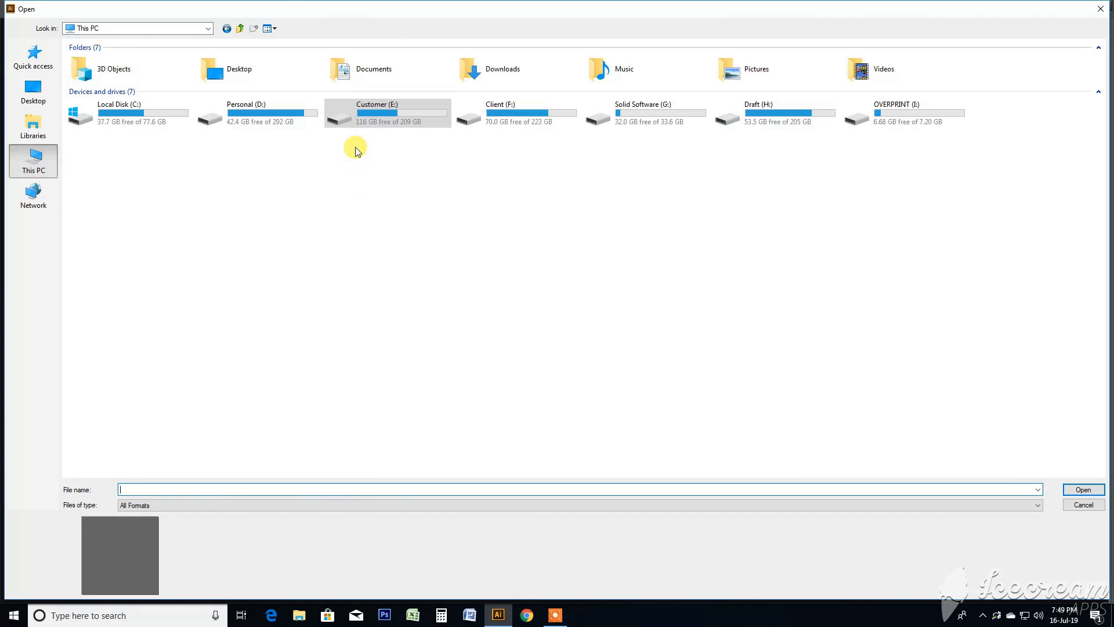
double_click(383, 119)
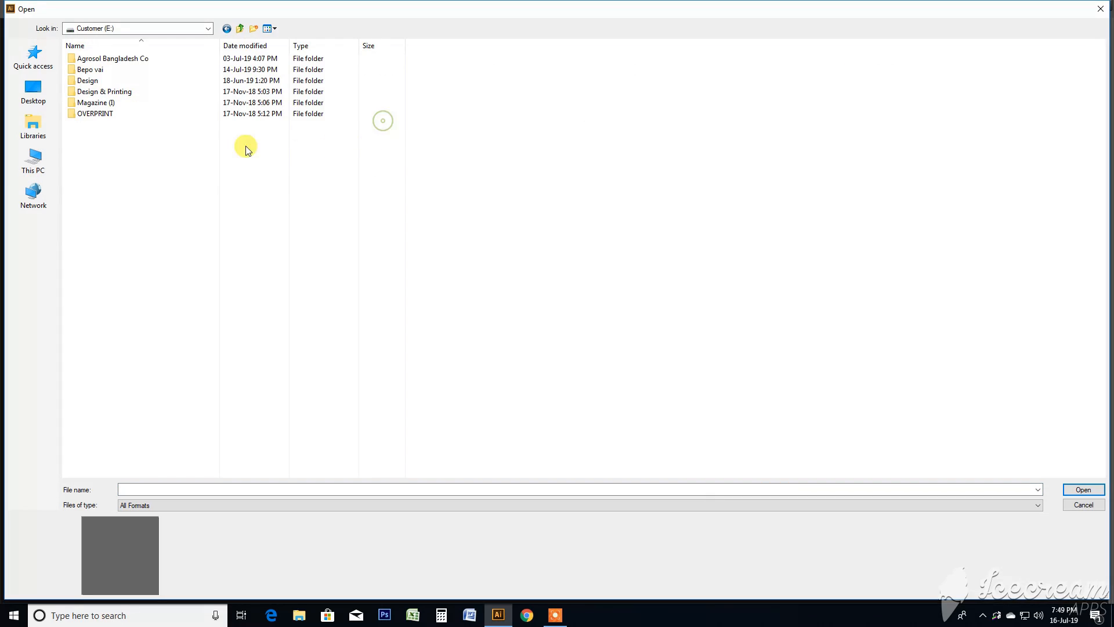
double_click(116, 108)
double_click(98, 80)
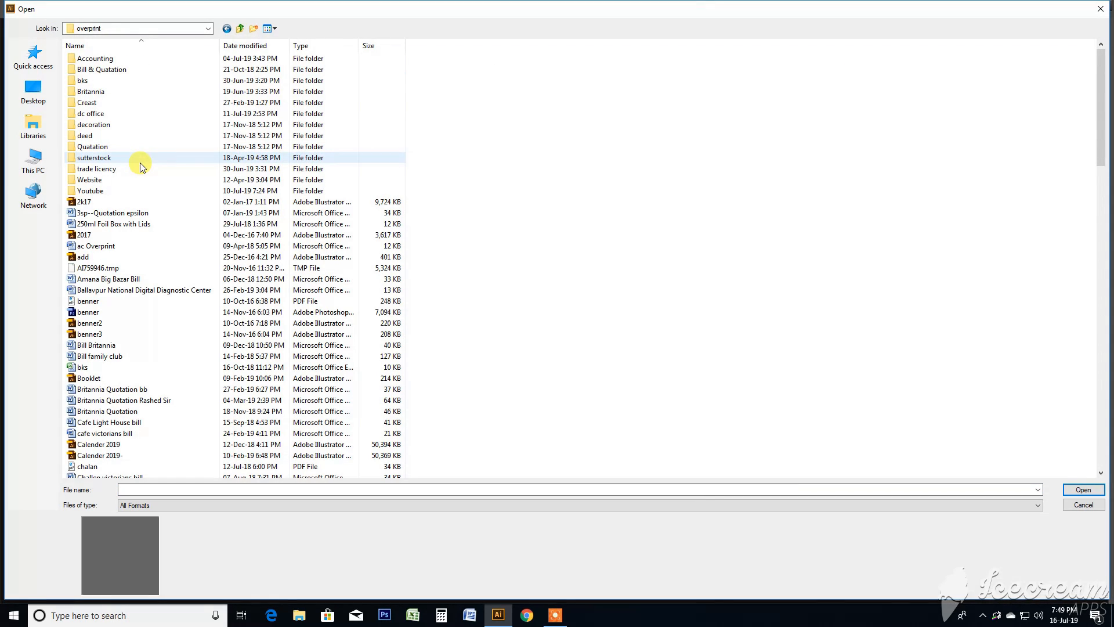
key("i")
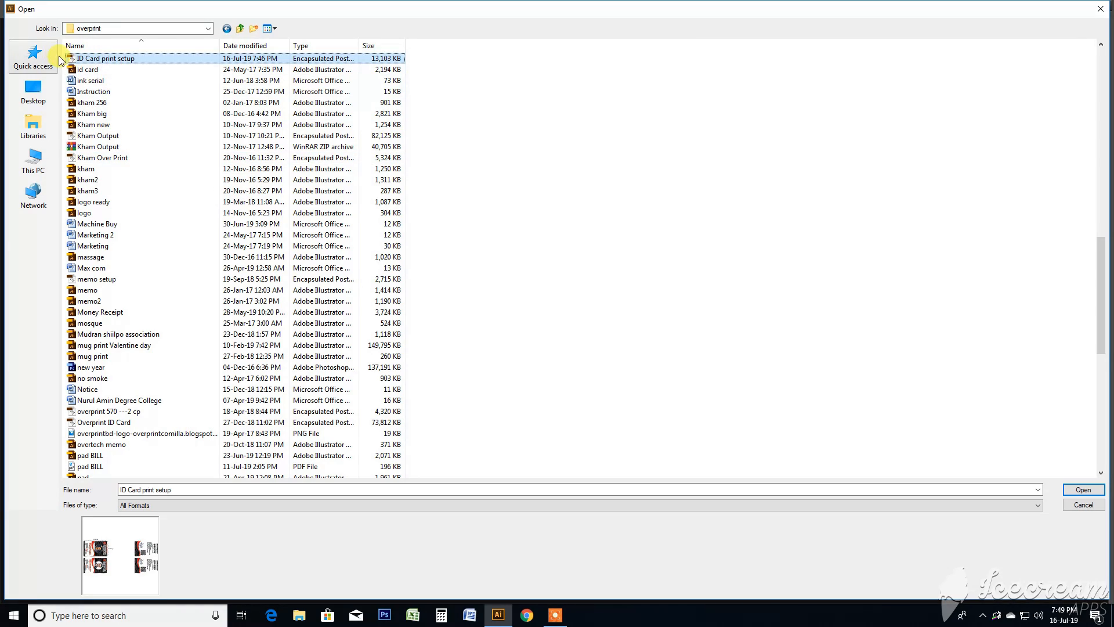
double_click(134, 58)
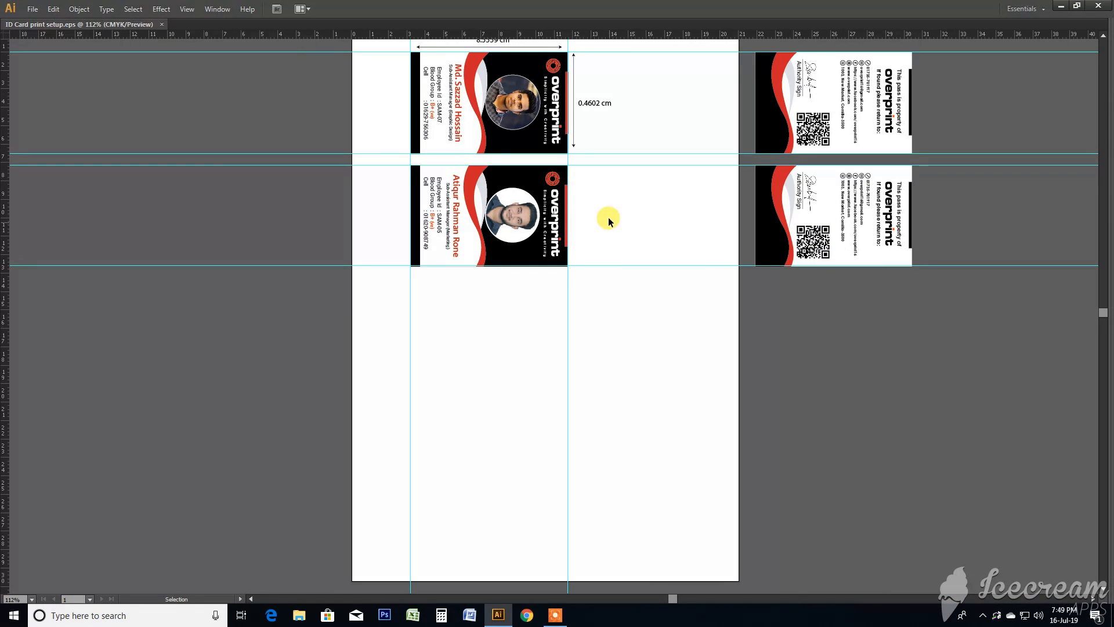
- Examine the width and height labels beside the upper ID card's front on the artboard
key("ctrl+0")
left_click_drag(677, 164, 655, 236)
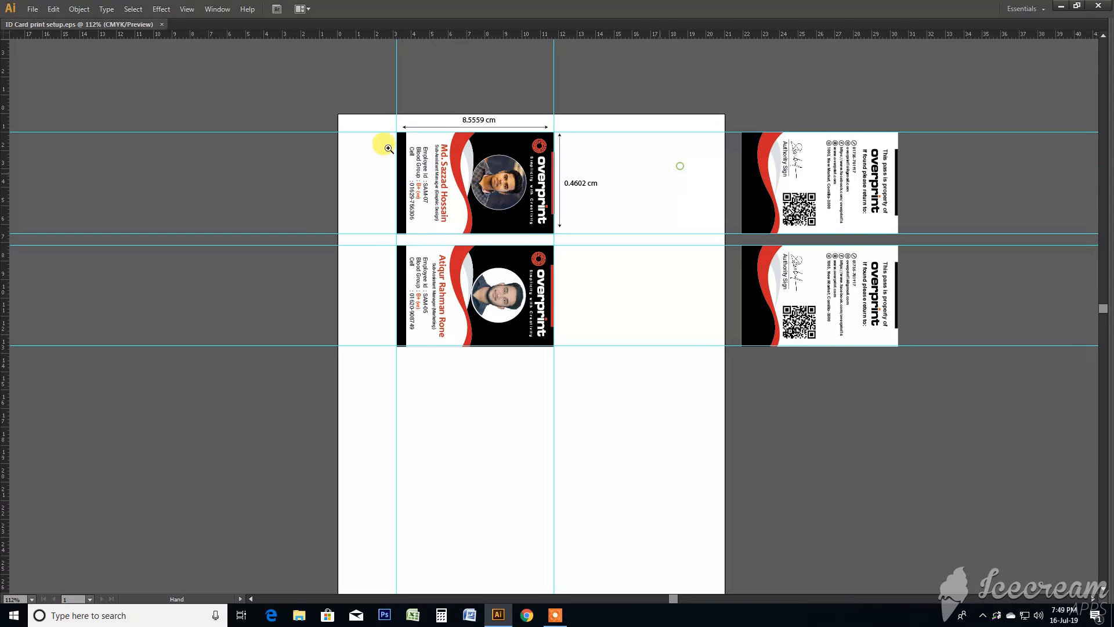
left_click_drag(254, 82, 1004, 428)
left_click_drag(202, 116, 481, 449)
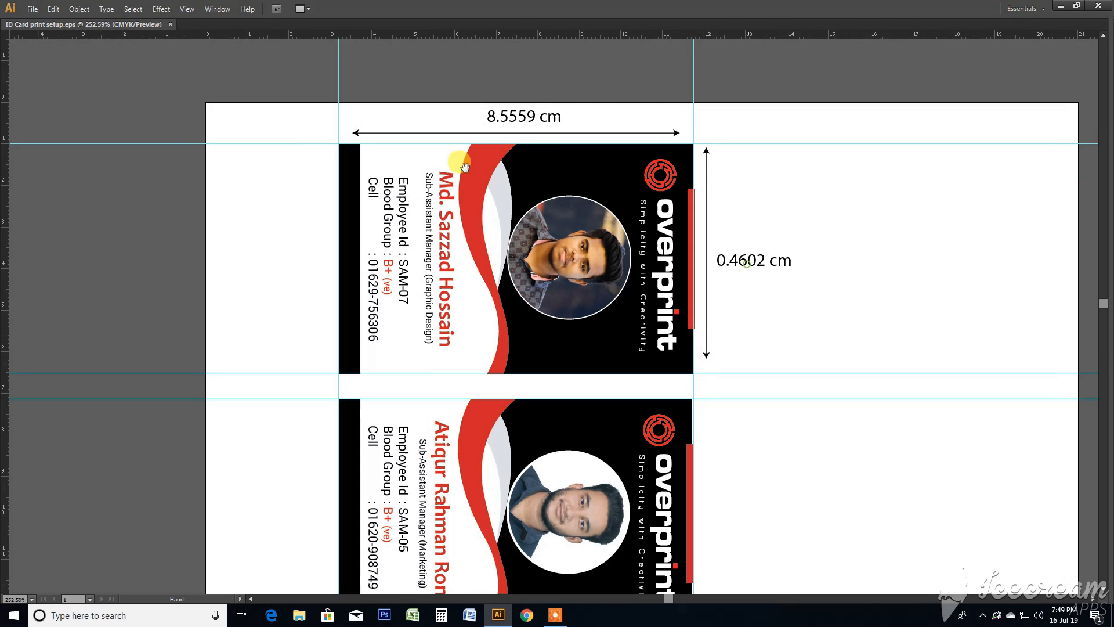
left_click_drag(793, 423, 825, 433)
scroll(580, 221, "up", 1)
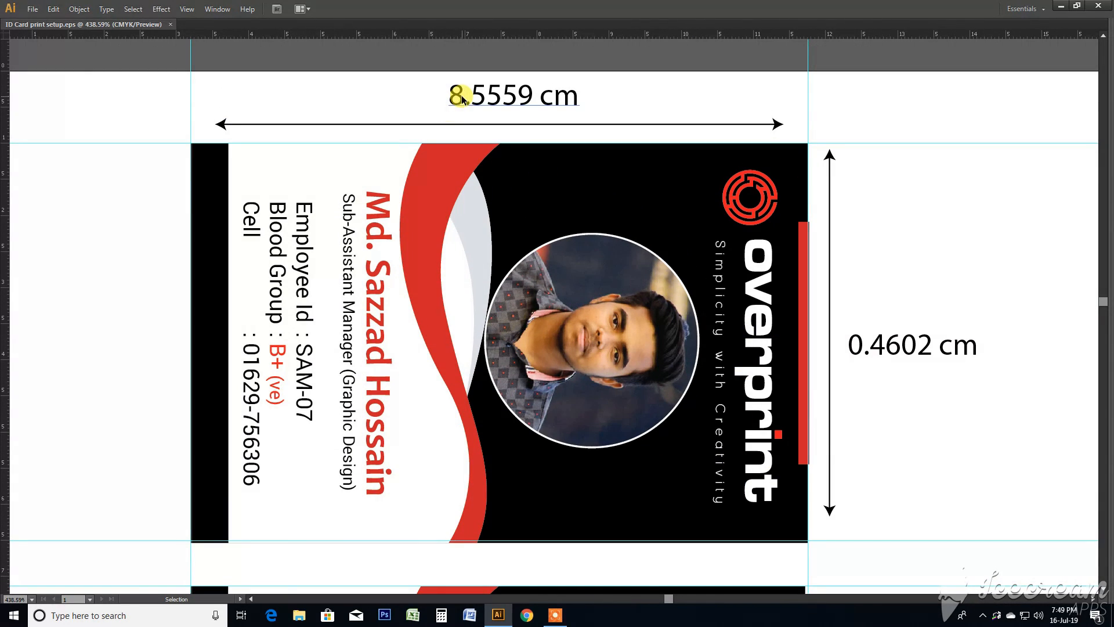
left_click(459, 98)
left_click(928, 353)
left_click(893, 202)
left_click(452, 93)
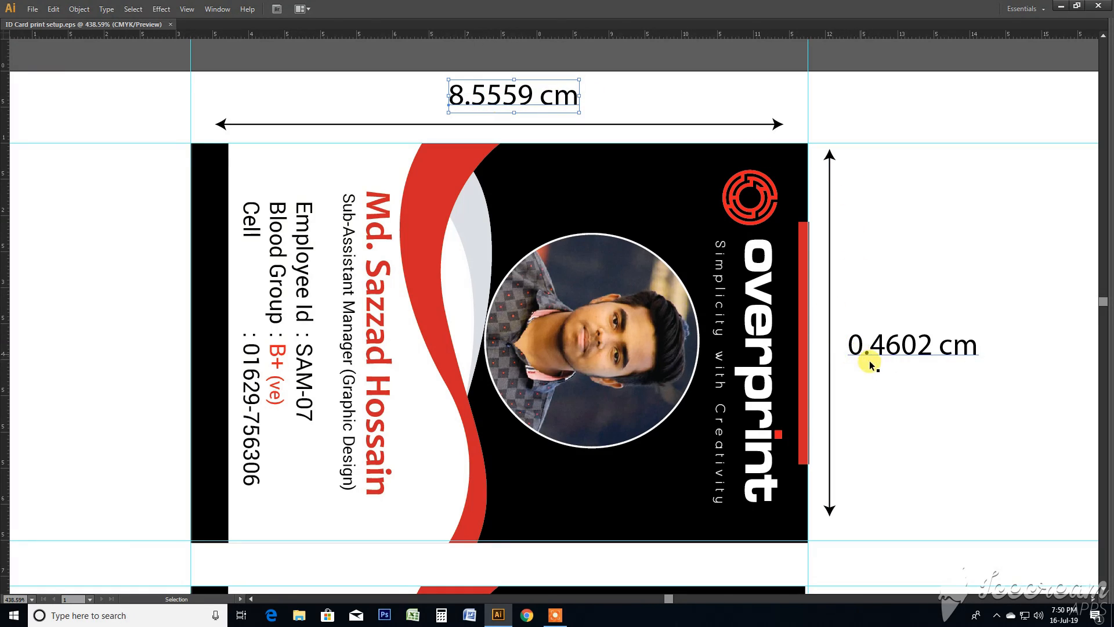
left_click(911, 248)
- Examine the upper ID card's front artwork up close and its matching back beside the artboard
key("z")
mouse_move(132, 123)
left_mouse_down()
mouse_move(809, 532)
mouse_move(870, 556)
left_mouse_up()
left_click_drag(929, 304, 906, 327)
key("v")
left_click(776, 260)
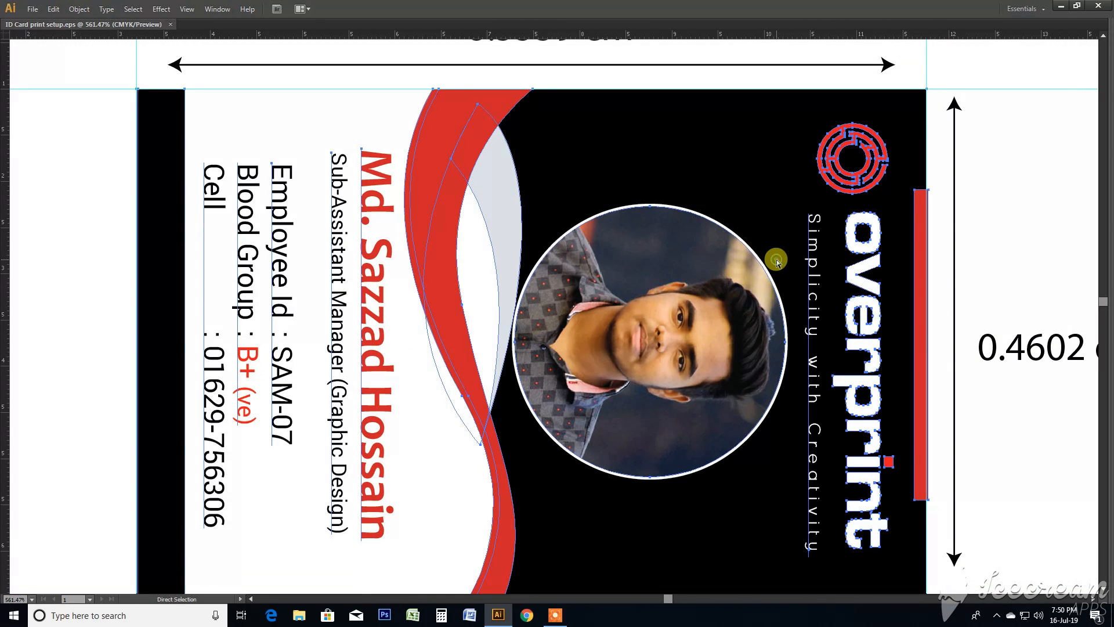
key("ctrl+0")
key("z")
left_click_drag(704, 258, 693, 340)
key("v")
left_click(846, 181)
left_click(510, 191)
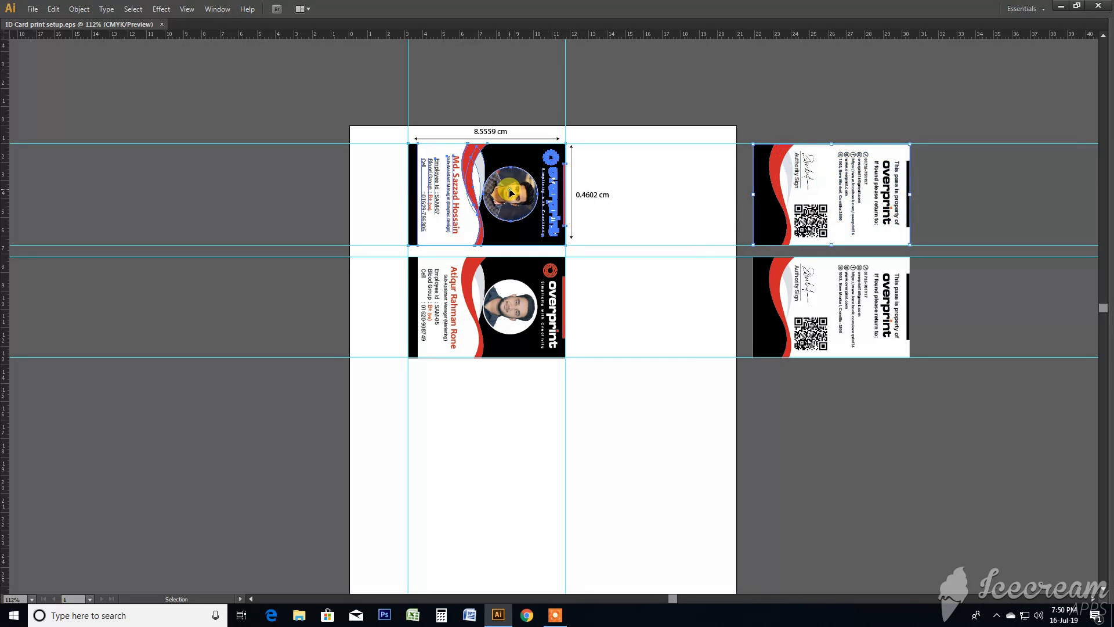
left_click(797, 186)
- Examine the lower ID card's front up close and the layout of both card fronts together on the artboard
left_click(510, 299)
key("z")
left_click_drag(405, 261, 593, 358)
key("v")
left_click(984, 335)
left_click_drag(985, 380, 812, 352)
key("ctrl+0")
key("z")
left_click_drag(899, 207, 888, 250)
left_click_drag(353, 84, 981, 350)
left_click_drag(508, 308, 618, 315)
left_click_drag(144, 95, 704, 502)
left_click_drag(690, 295, 687, 309)
left_click_drag(674, 349, 670, 318)
left_click_drag(732, 305, 733, 318)
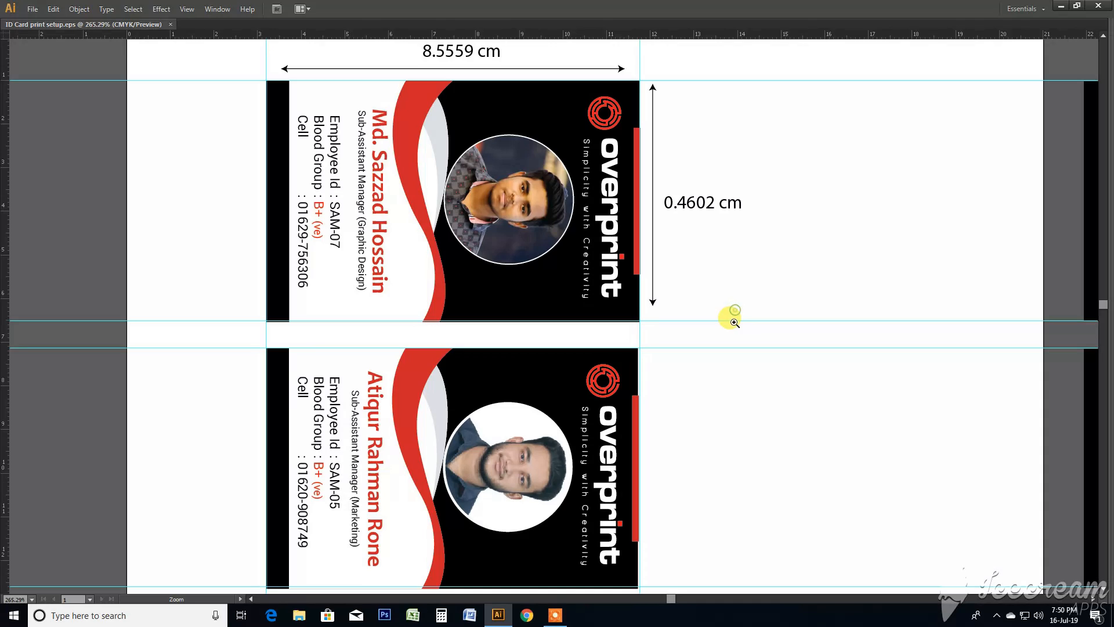
- Open the print settings for the ID card document and choose EPSON Stylus Photo R260 Series as the printer
key("ctrl+minus")
key("ctrl+0")
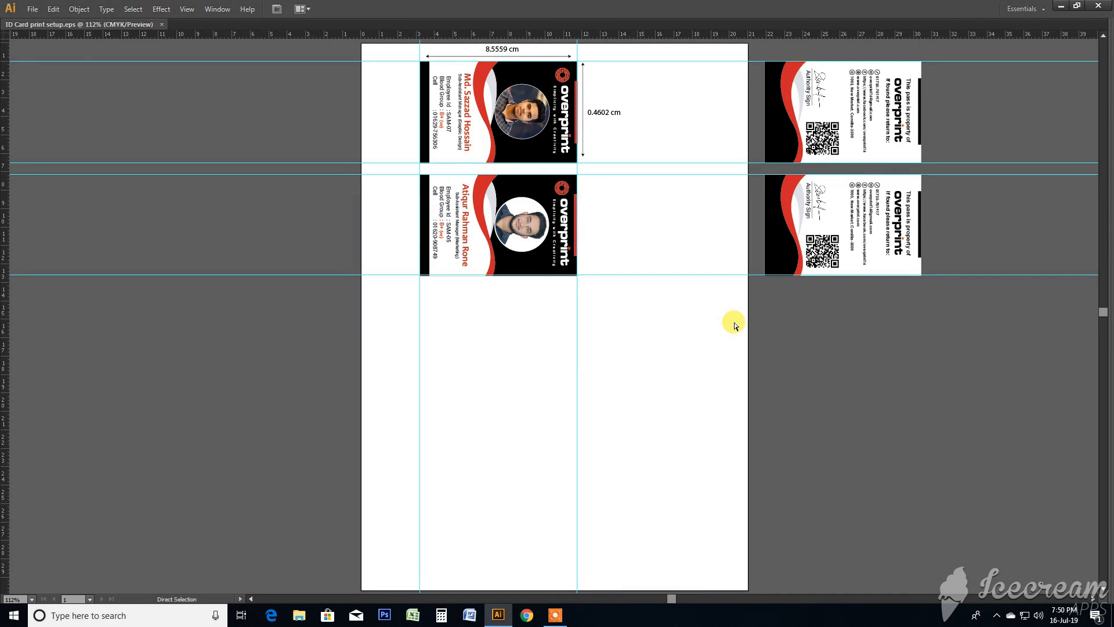
left_click(32, 9)
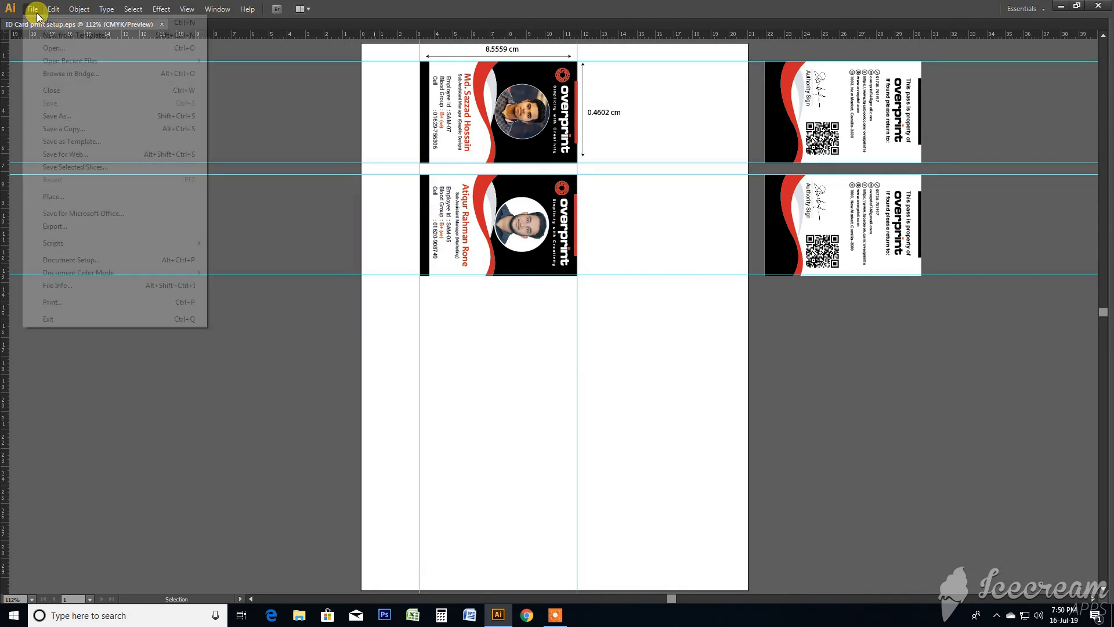
left_click(79, 302)
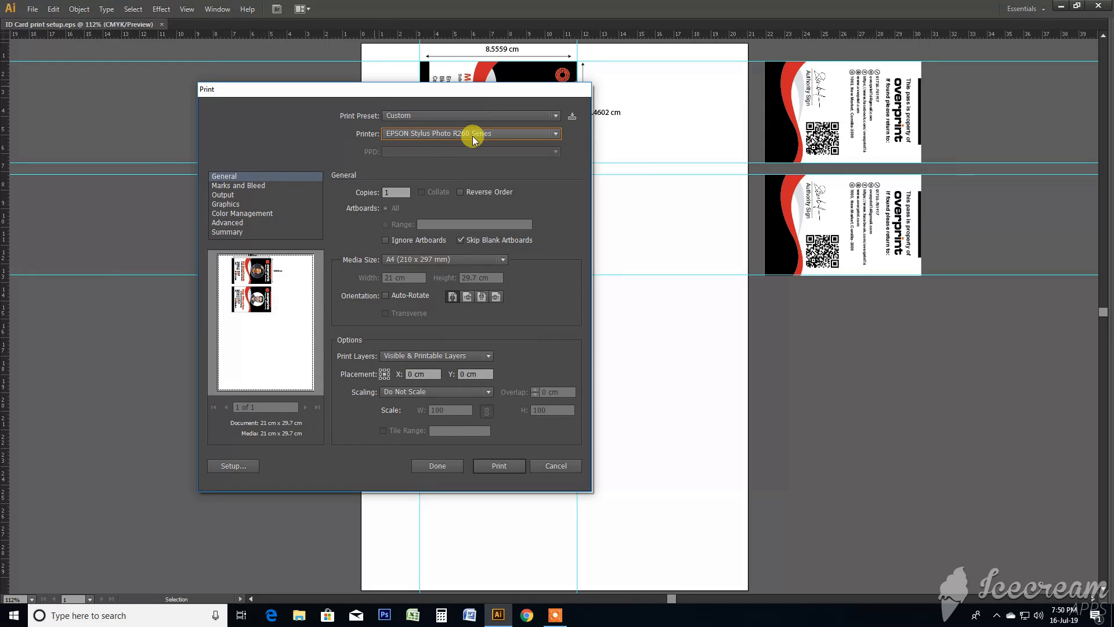
left_click(472, 135)
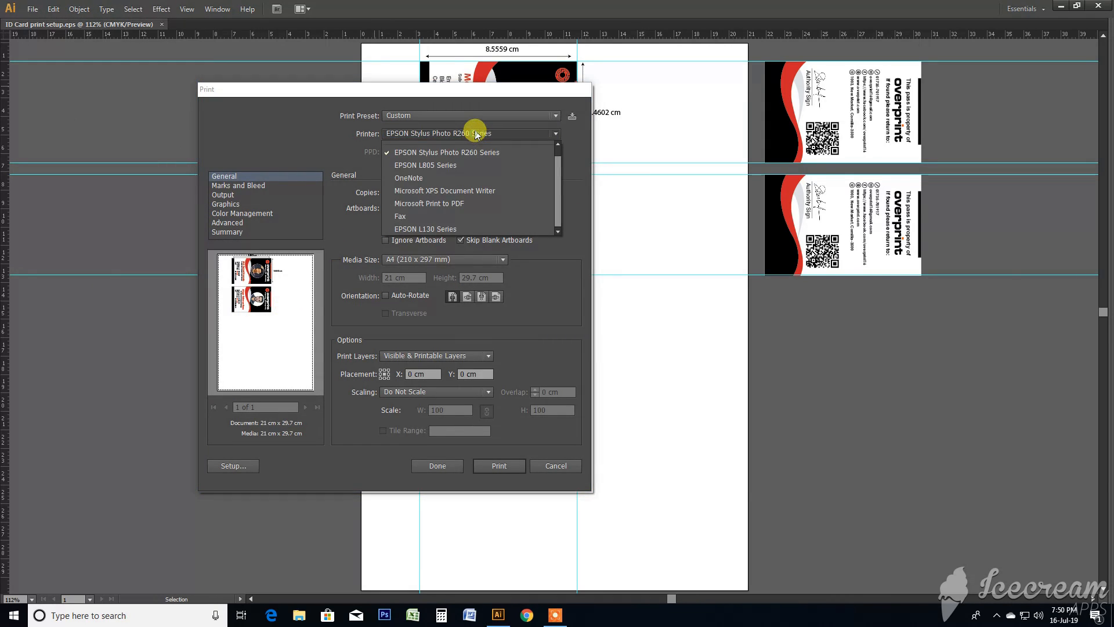
left_click(482, 239)
left_click(423, 133)
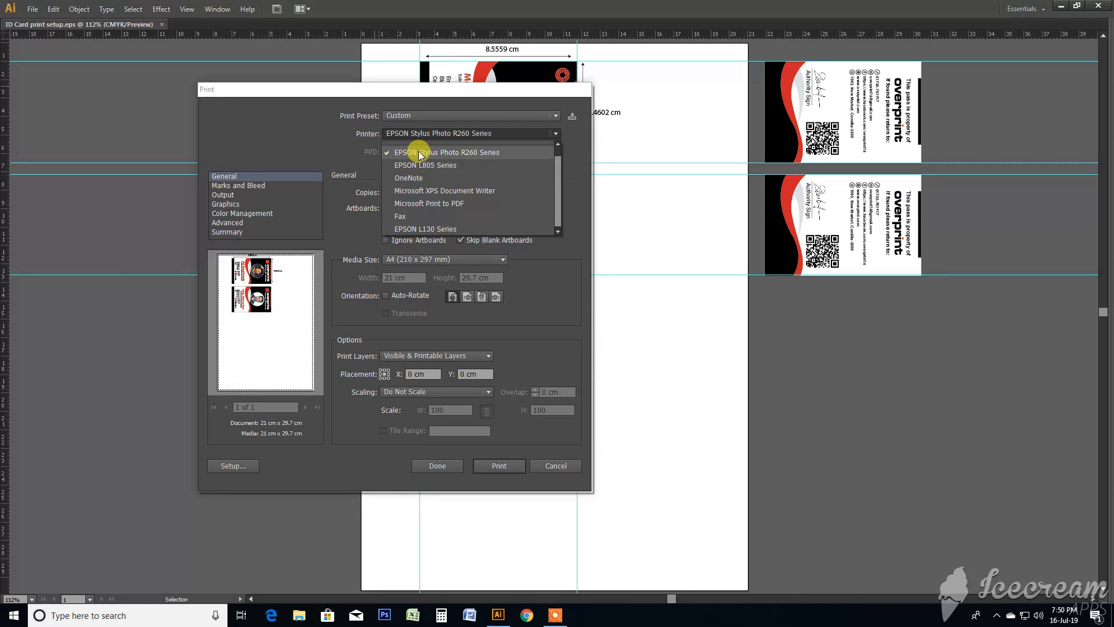
left_click(485, 153)
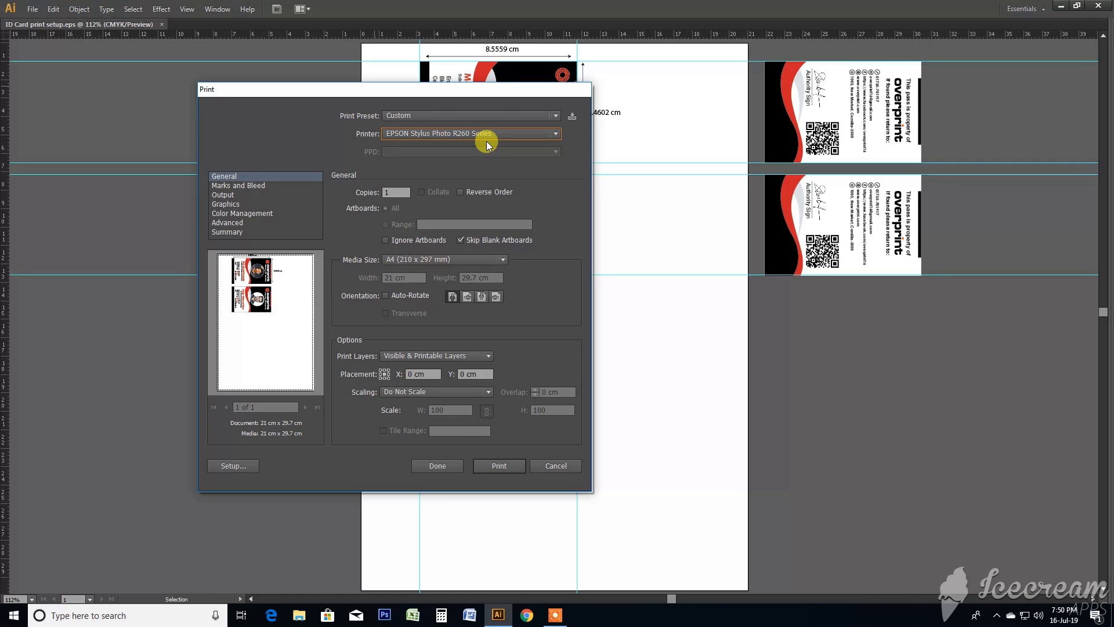
- In the Epson R260's printing preferences, set the paper type to CD/DVD Premium Surface and the source to CD/DVD
left_click(230, 466)
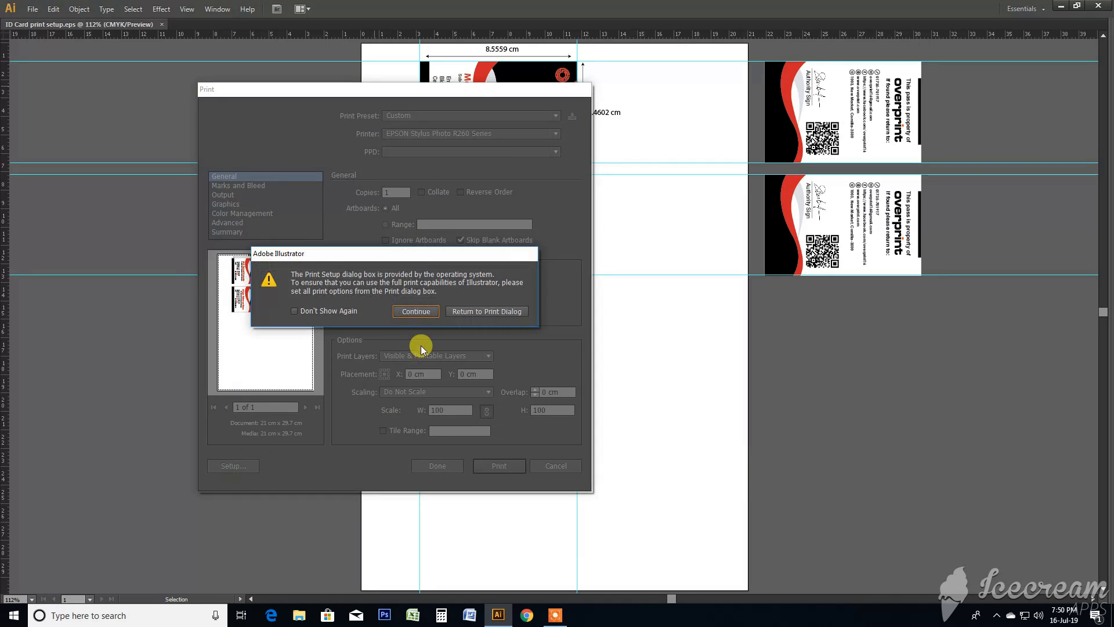
left_click(414, 312)
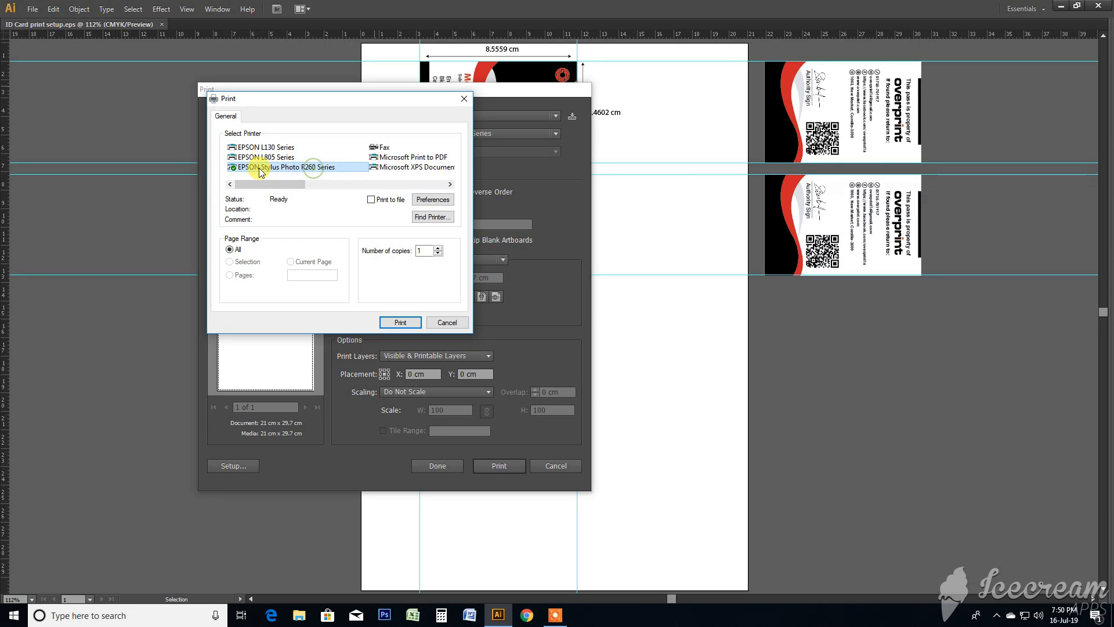
left_click(433, 200)
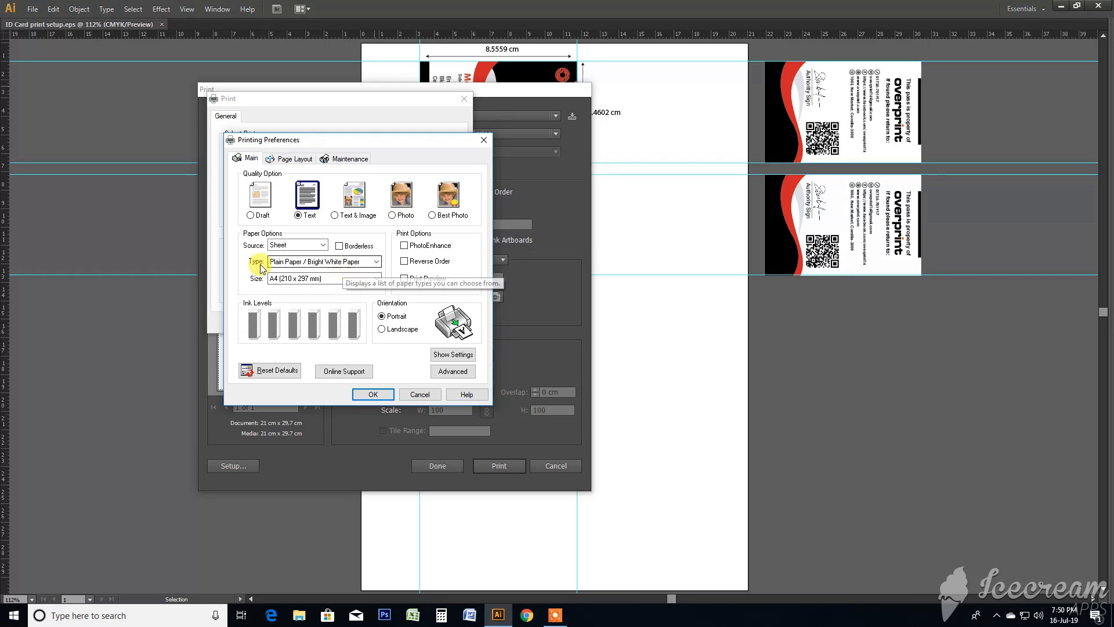
left_click(290, 262)
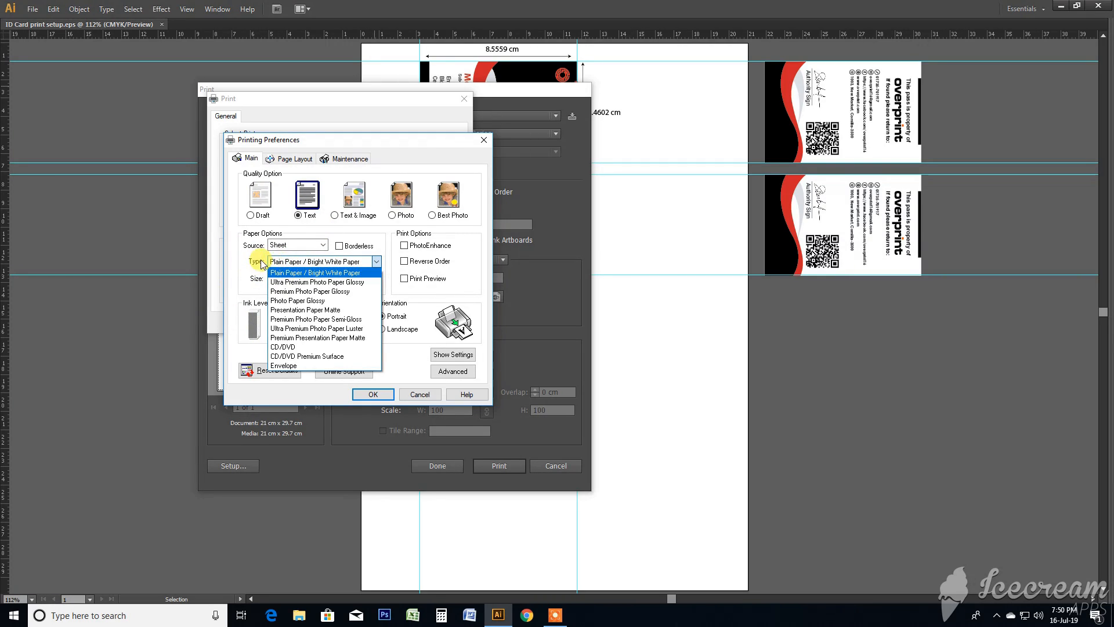
left_click(342, 356)
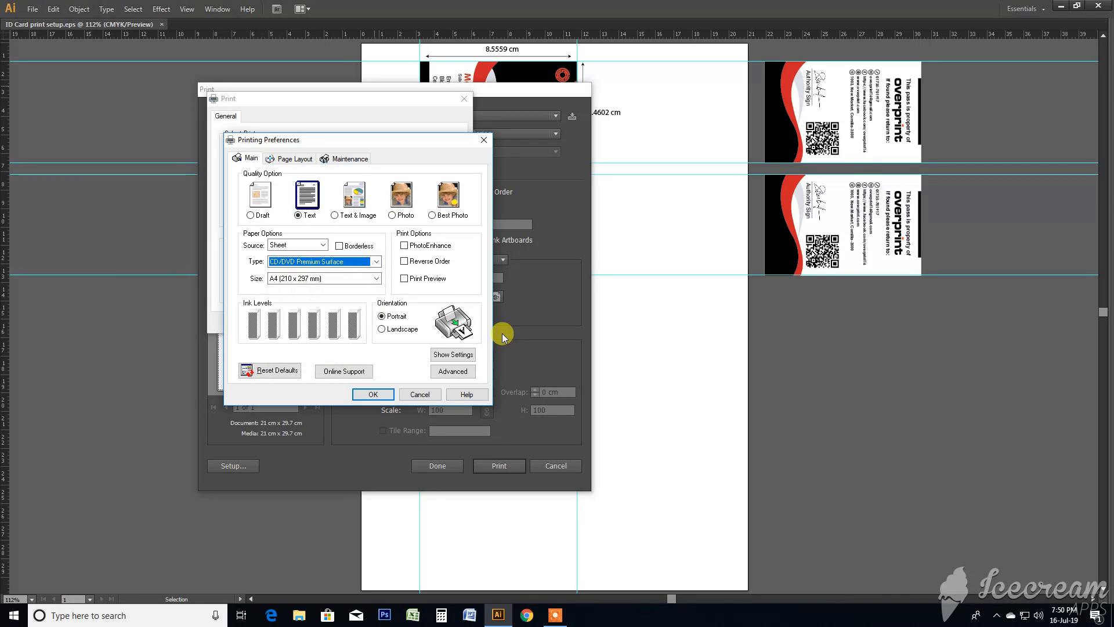
left_click(298, 244)
left_click(291, 265)
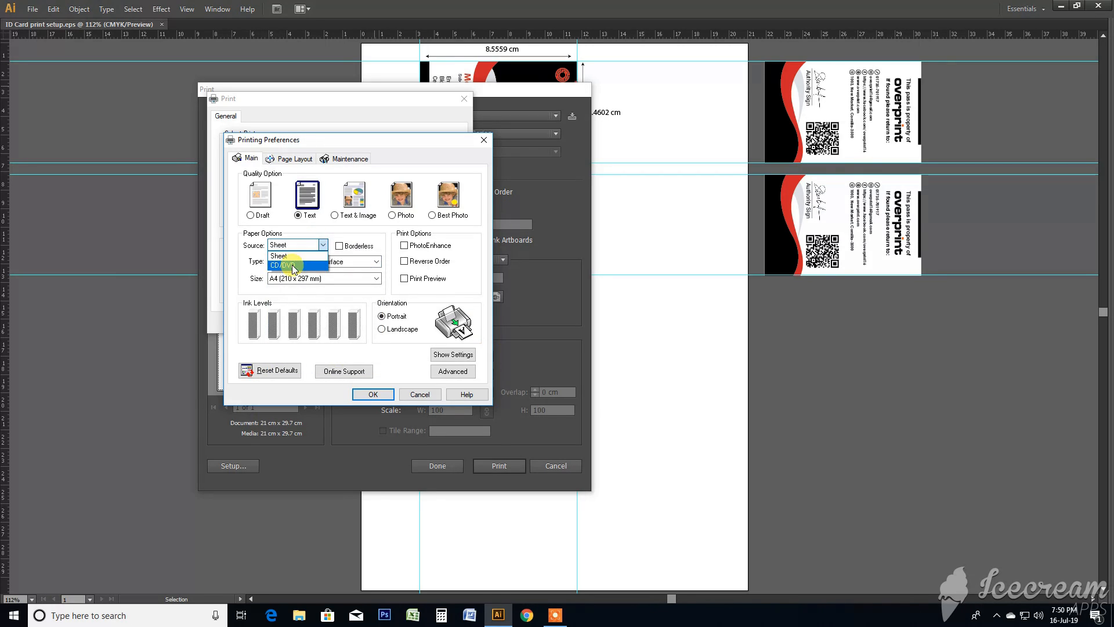
- Set the print quality to Best Photo and accept the printer preferences to return to Illustrator's print settings
left_click(433, 216)
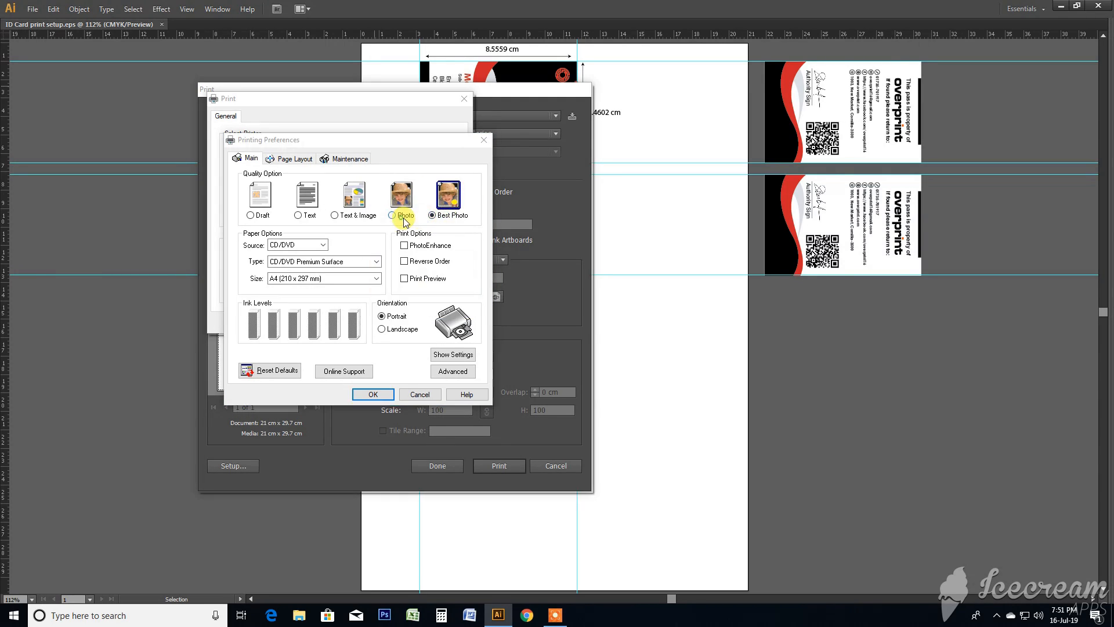
left_click(373, 395)
left_click(400, 323)
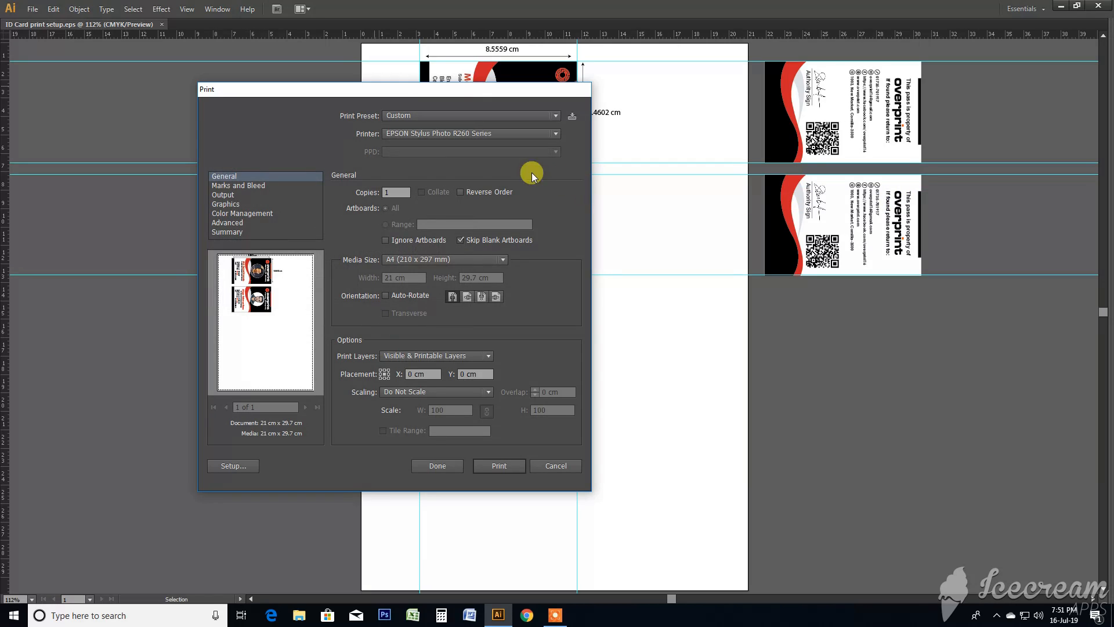
- Print the ID card sheet and move the EPSON Status Monitor window over the lower part of the artboard
left_click(487, 467)
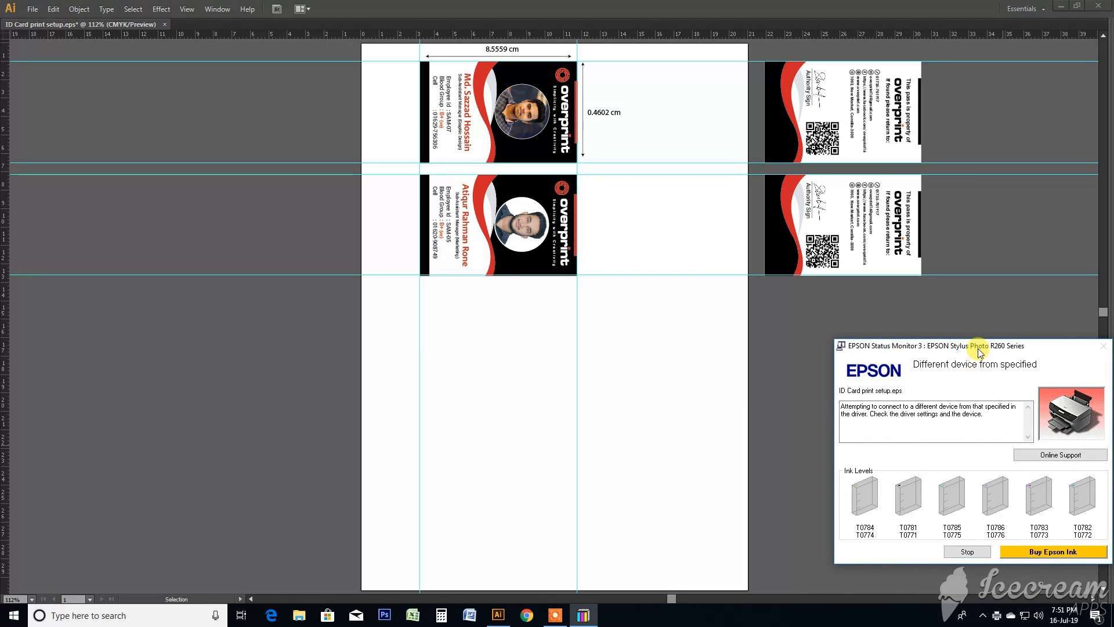
left_click_drag(973, 345, 692, 292)
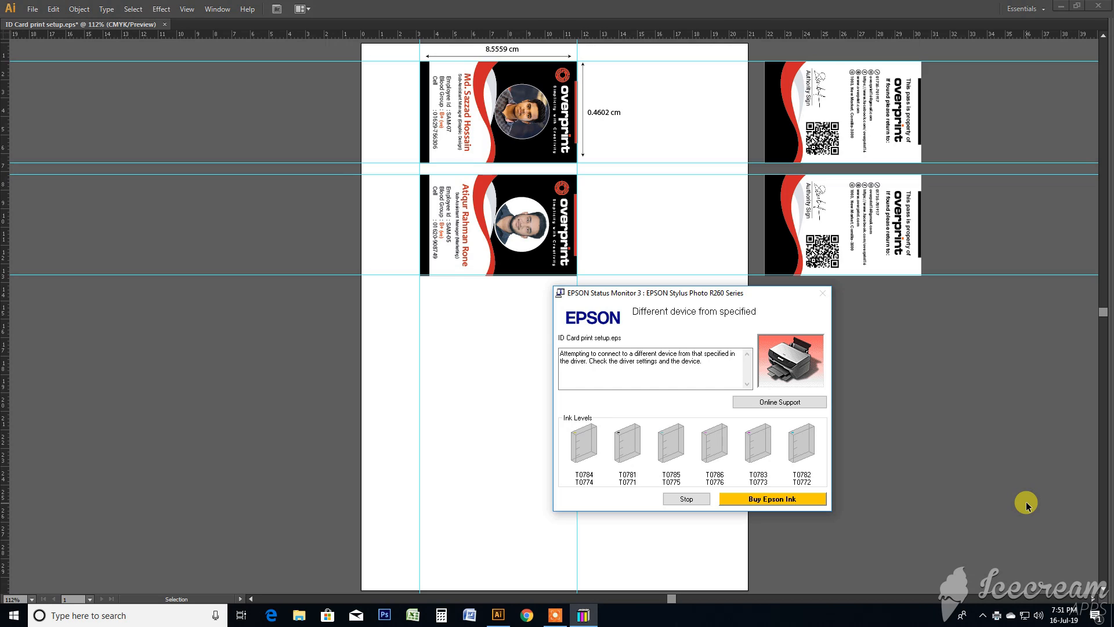